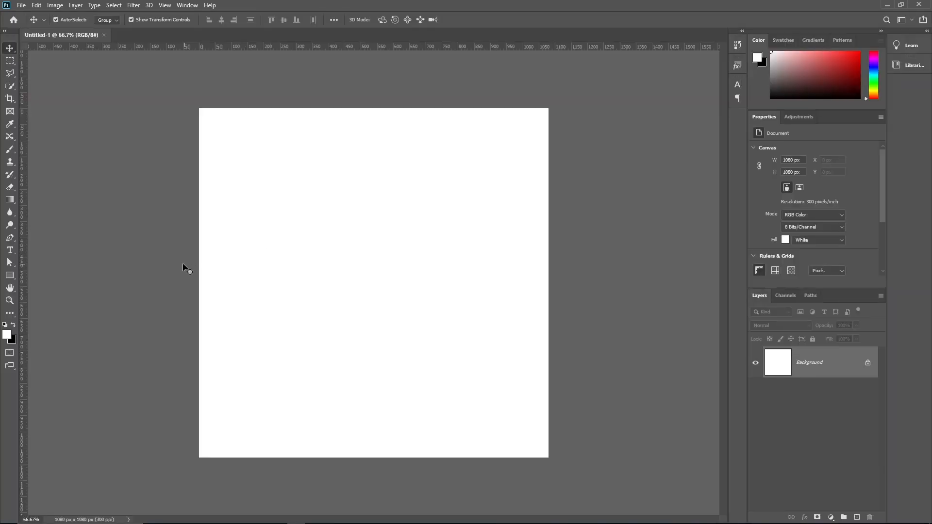
# Fill the white background with a dark blue reflected gradient, brightest along a vertical band just beyond the canvas centre
pyautogui.click(12, 201)
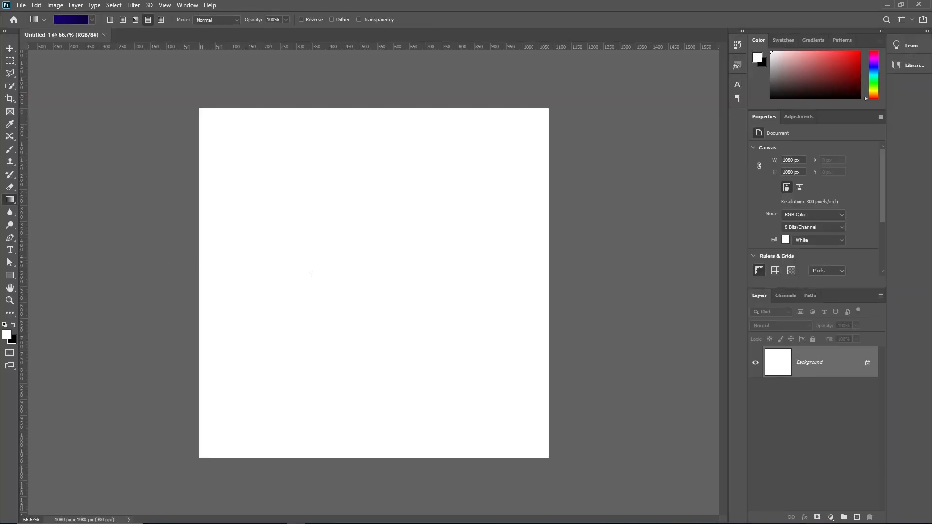
pyautogui.moveTo(241, 270); pyautogui.dragTo(505, 270)
pyautogui.moveTo(414, 285); pyautogui.dragTo(584, 281)
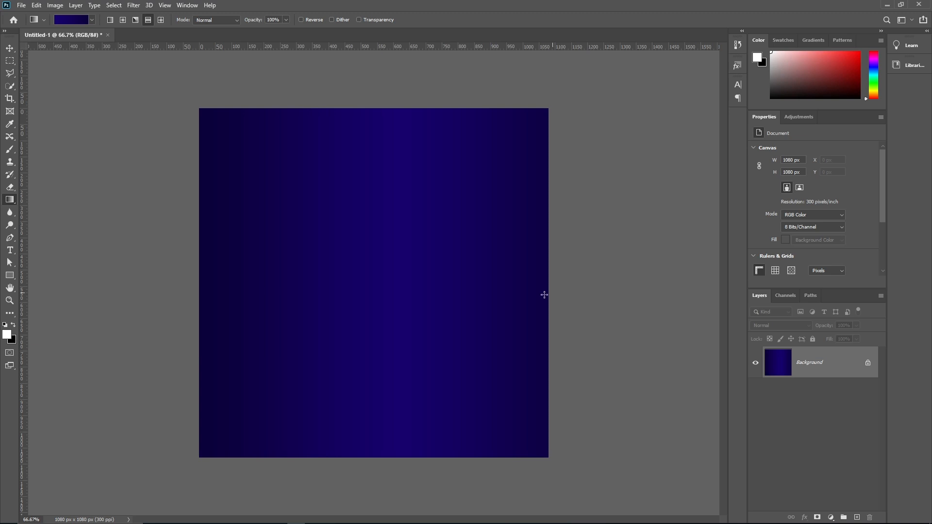
pyautogui.click(10, 49)
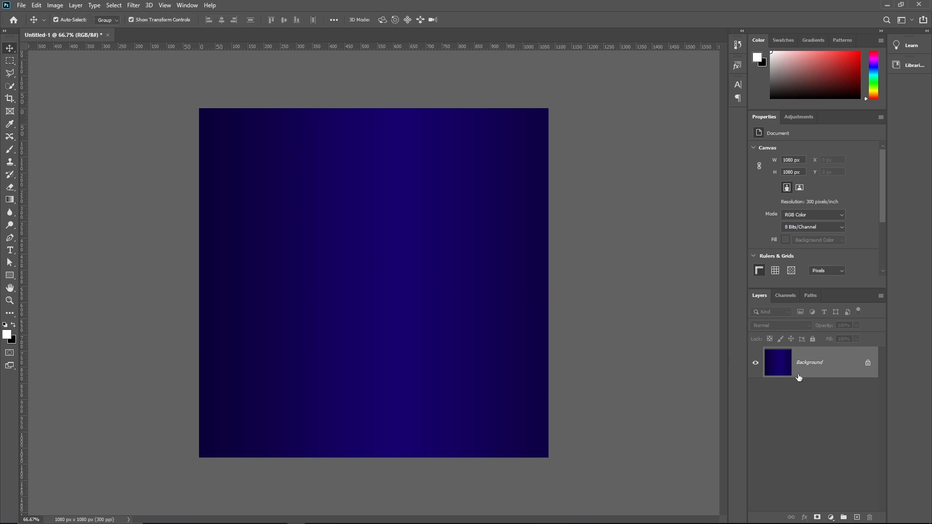
# Add Gaussian noise to the gradient background with an amount of 3%
pyautogui.click(134, 5)
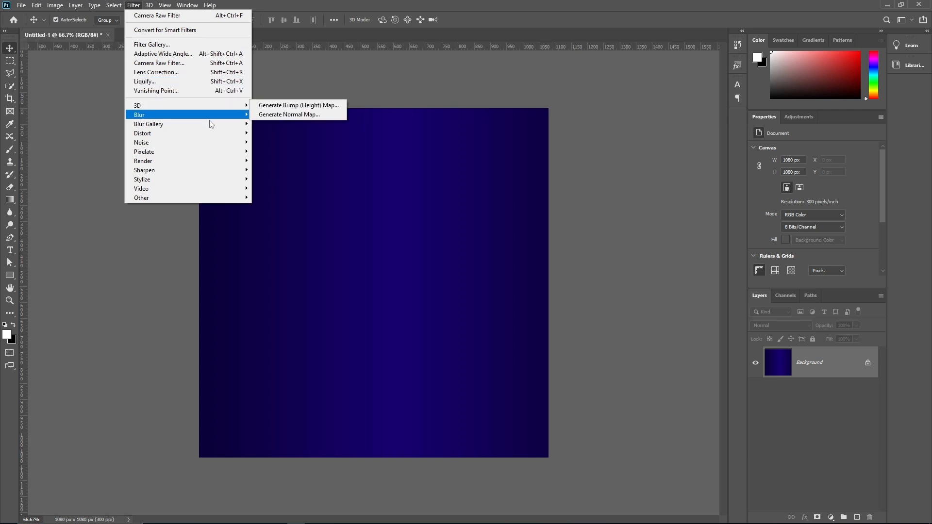
pyautogui.moveTo(237, 148)
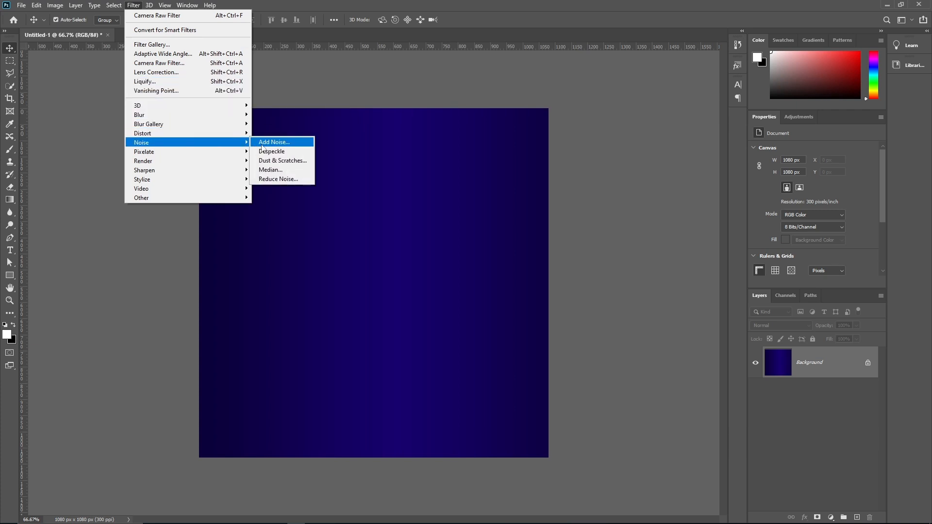
pyautogui.click(284, 145)
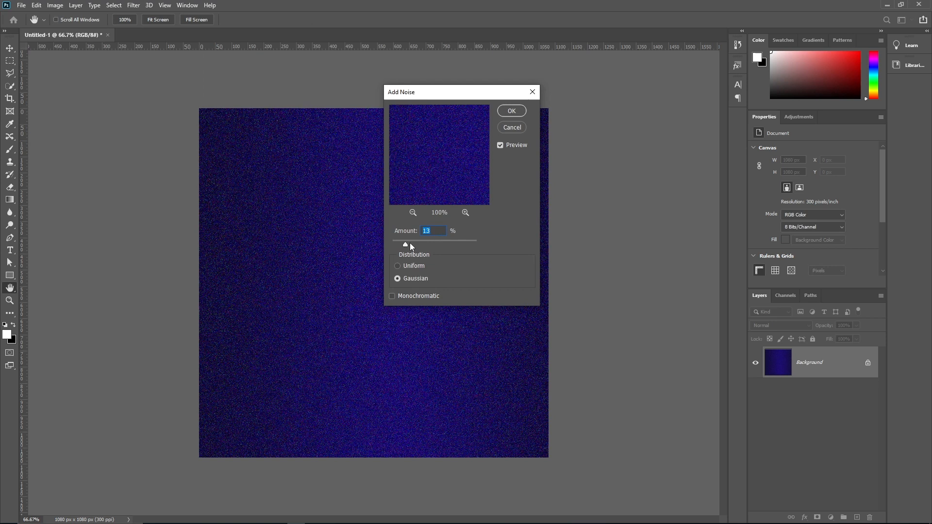
pyautogui.moveTo(399, 241); pyautogui.dragTo(396, 241)
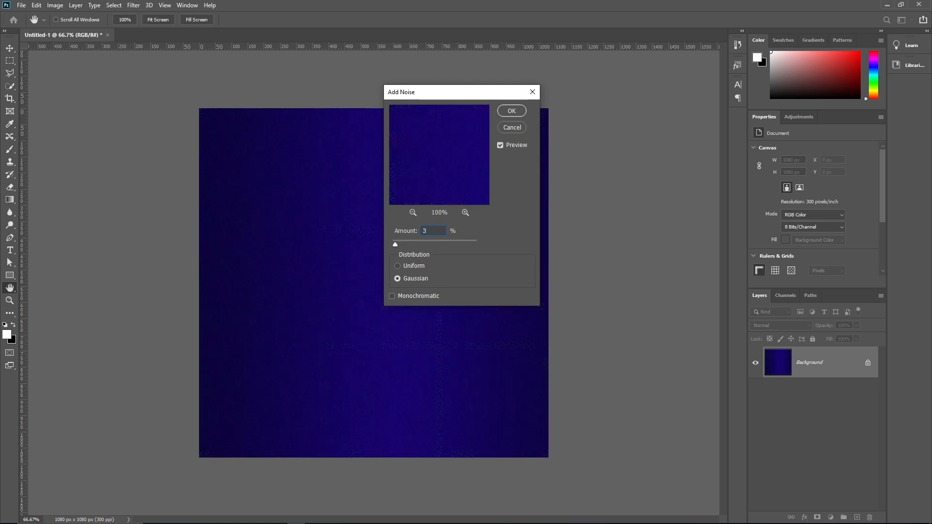
pyautogui.click(516, 112)
# Place the black Battery energy drink can image (3.png) as an embedded object covering the whole canvas
pyautogui.scroll(2, 431, 272)
pyautogui.click(19, 6)
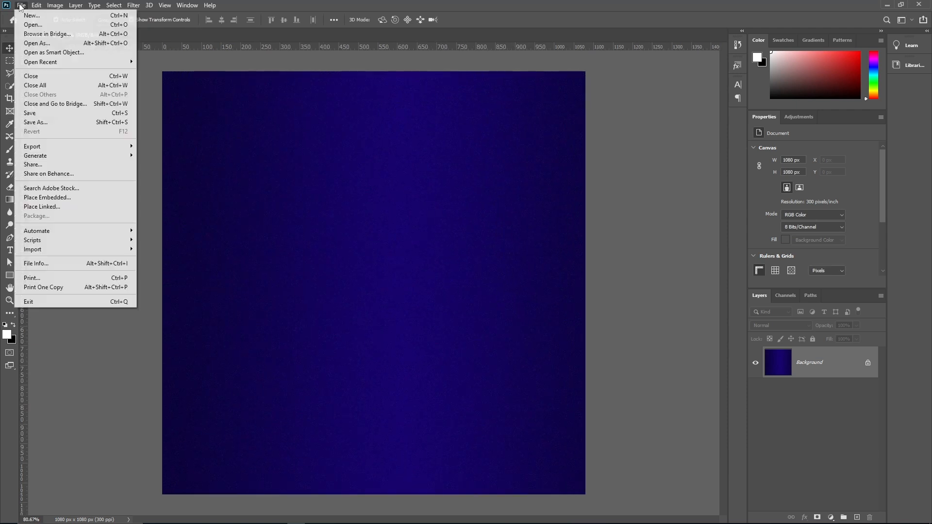
pyautogui.click(100, 197)
pyautogui.doubleClick(200, 82)
pyautogui.click(471, 20)
# Start a Pen tool shape outline along the can's base, curving around to its lower left edge
pyautogui.press('p')
pyautogui.scroll(3, 432, 384)
pyautogui.click(451, 439)
pyautogui.moveTo(299, 439); pyautogui.dragTo(265, 412)
pyautogui.keyDown('alt'); pyautogui.click(299, 440); pyautogui.keyUp('alt')
pyautogui.click(288, 431)
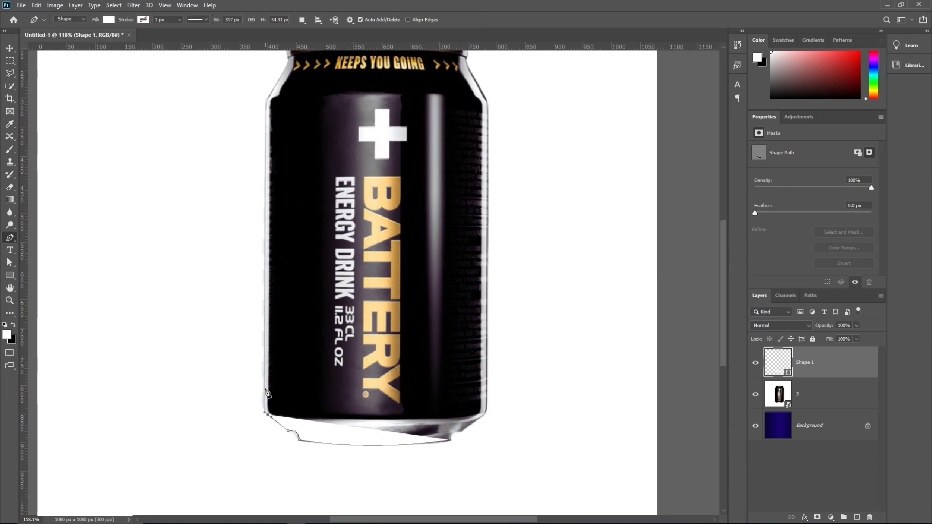
# Extend the outline up the can's left side, around the shoulder and over the top rim
pyautogui.click(267, 103)
pyautogui.scroll(3, 287, 58)
pyautogui.click(287, 56)
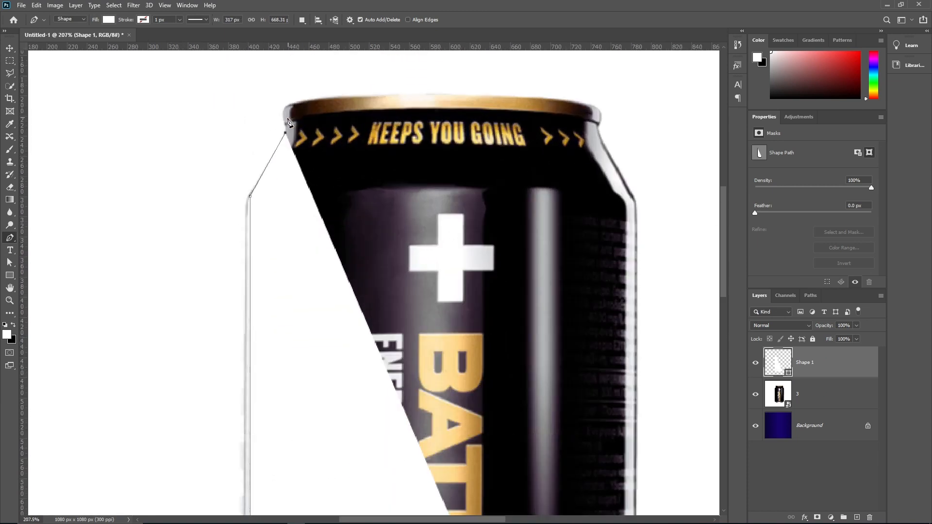
pyautogui.click(290, 104)
pyautogui.moveTo(416, 94); pyautogui.dragTo(527, 92)
# Set the outline shape's fill to none and trace around the right end of the can's rim
pyautogui.click(108, 20)
pyautogui.click(52, 38)
pyautogui.click(109, 20)
pyautogui.moveTo(601, 115)
pyautogui.mouseDown()
pyautogui.moveTo(615, 130)
pyautogui.moveTo(578, 102)
pyautogui.moveTo(591, 104)
pyautogui.moveTo(596, 130)
pyautogui.mouseUp()
pyautogui.hotkey('ctrl', 'z')
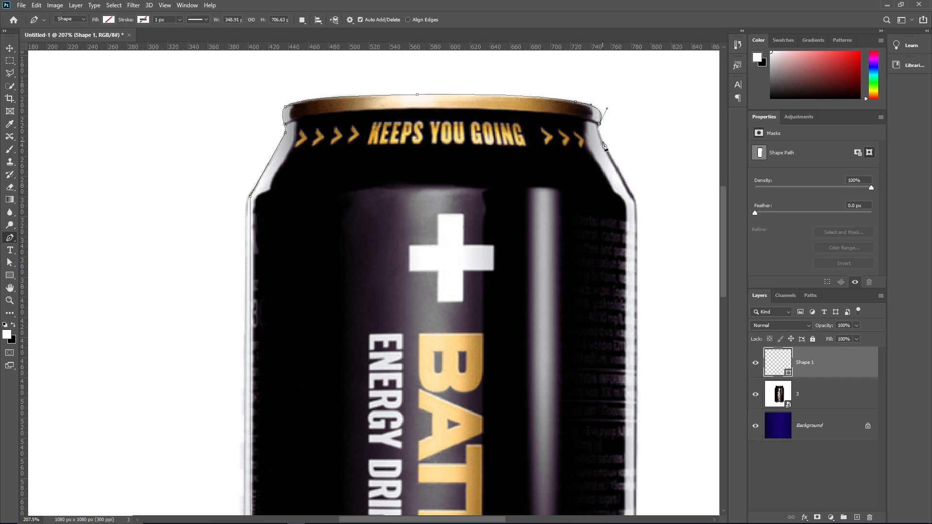
# Continue the outline down the can's right side and around the lower edge to close it at the base
pyautogui.click(633, 203)
pyautogui.moveTo(648, 439); pyautogui.dragTo(536, 105)
pyautogui.click(520, 409)
pyautogui.click(476, 447)
pyautogui.hotkey('ctrl', 'z')
pyautogui.moveTo(504, 426); pyautogui.dragTo(486, 436)
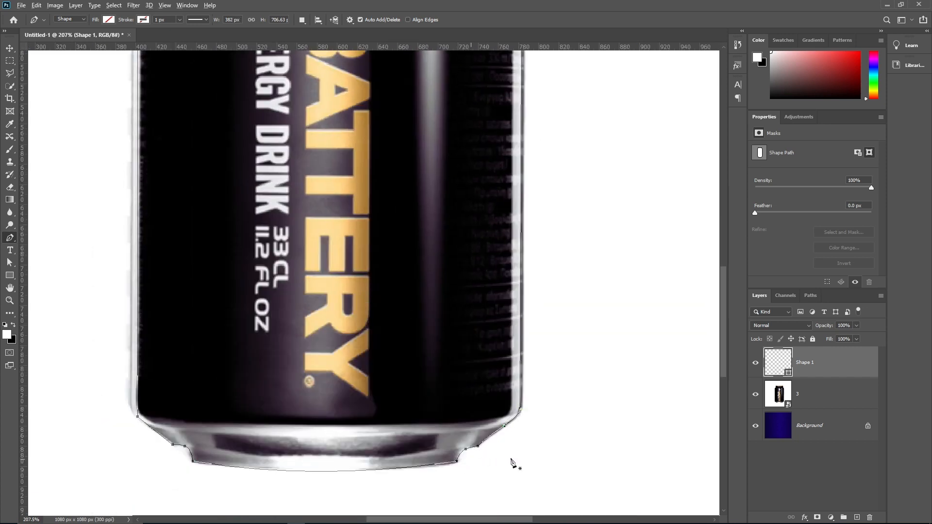
# Convert the can outline into a selection and use it to add a layer mask to the can layer
pyautogui.hotkey('ctrl', '0')
pyautogui.rightClick(436, 255)
pyautogui.click(465, 295)
pyautogui.click(263, 153)
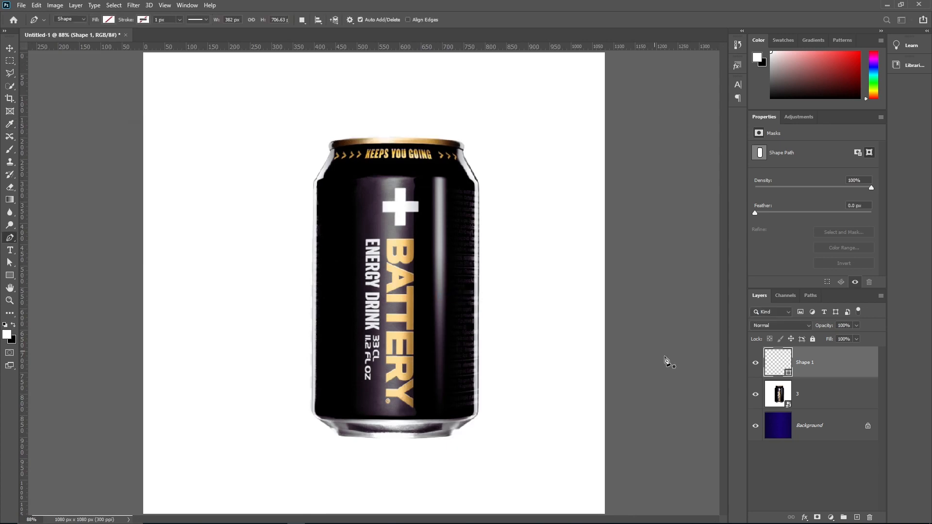
pyautogui.click(815, 393)
pyautogui.click(816, 516)
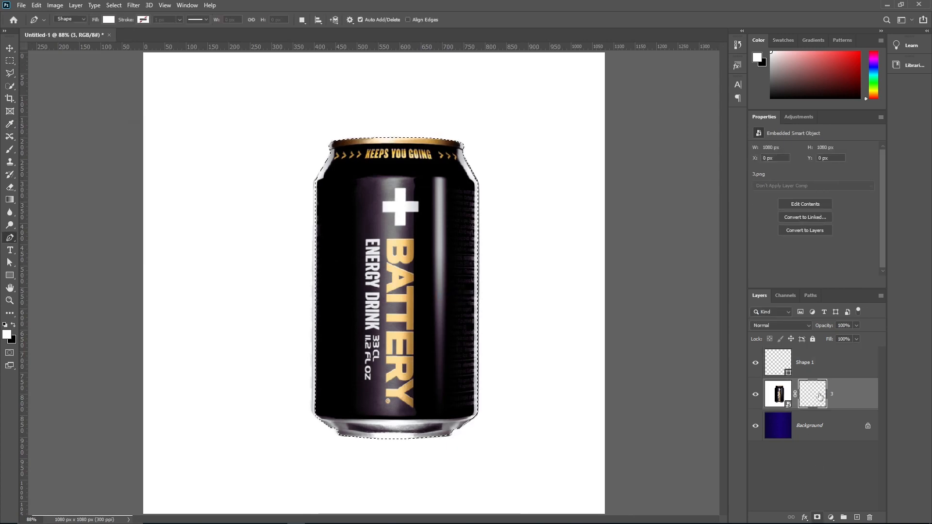
# Delete the Shape 1 layer and convert the masked can layer into a smart object
pyautogui.click(820, 372)
pyautogui.press('Delete')
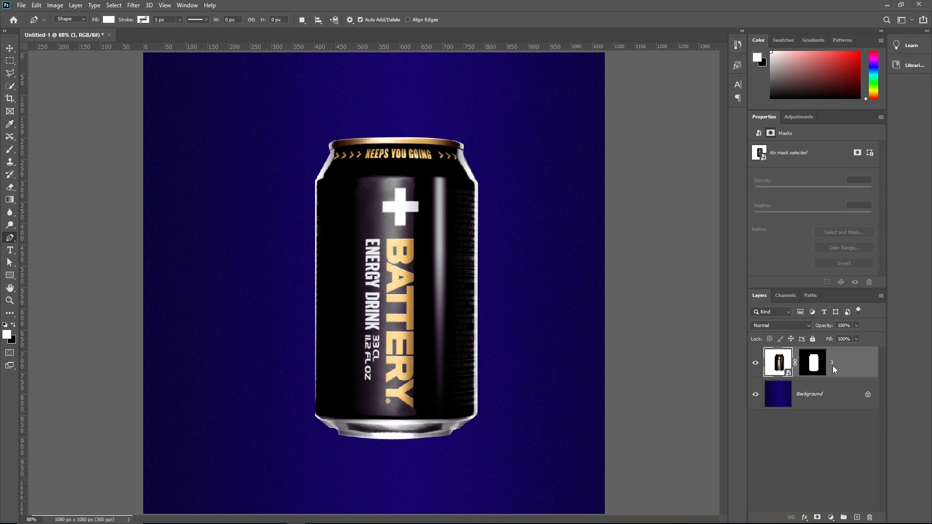
pyautogui.rightClick(832, 366)
pyautogui.click(718, 219)
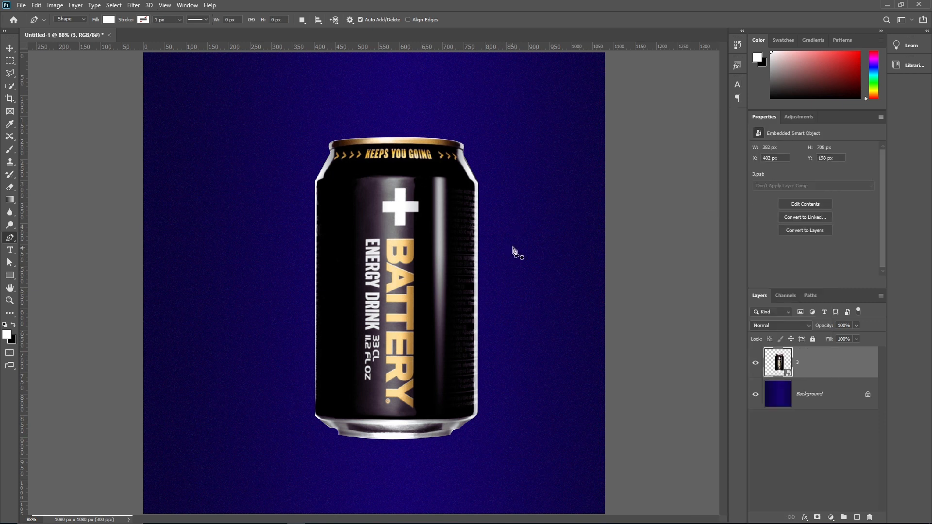
# Rotate the can about 6° clockwise, scale it to about 104%, and move it to the right half of the canvas
pyautogui.scroll(-1, 514, 252)
pyautogui.click(8, 47)
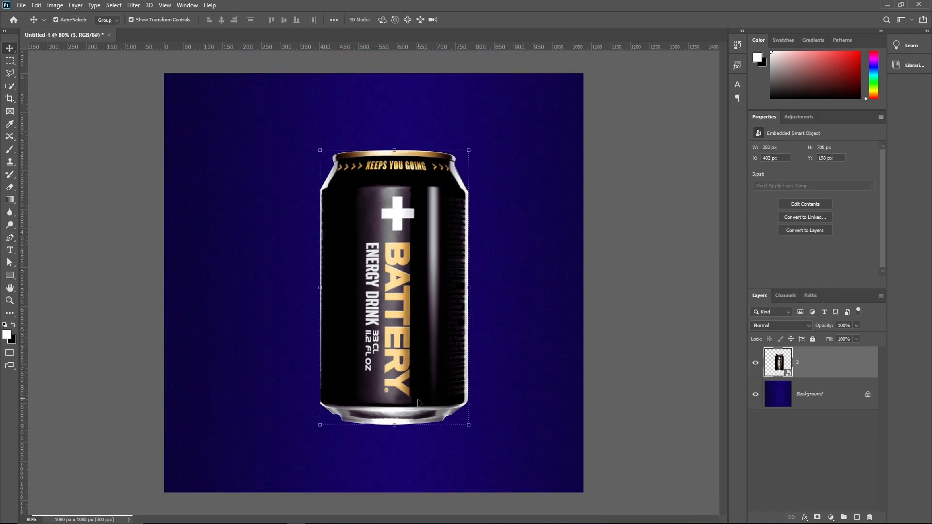
pyautogui.moveTo(399, 441); pyautogui.dragTo(384, 440)
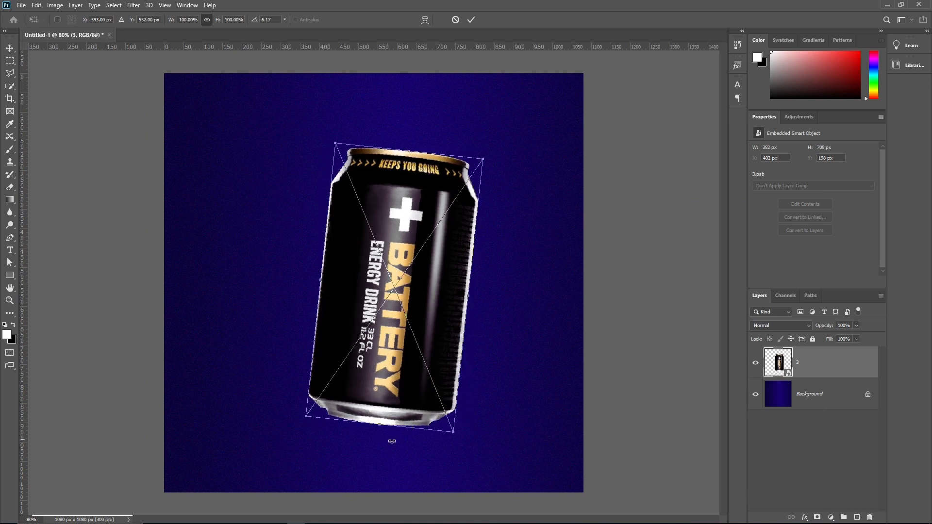
pyautogui.moveTo(454, 433); pyautogui.dragTo(456, 436)
pyautogui.moveTo(408, 383); pyautogui.dragTo(480, 365)
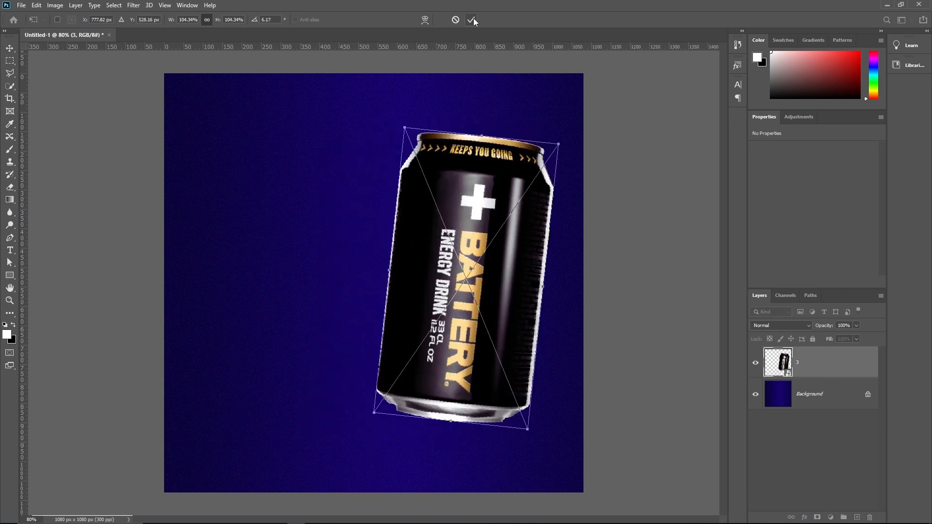
pyautogui.click(472, 20)
# Place the Bicubik lightning image embedded, scaled to about 25%, with its bolts rising from the canvas's lower right corner
pyautogui.click(21, 5)
pyautogui.click(78, 199)
pyautogui.doubleClick(118, 100)
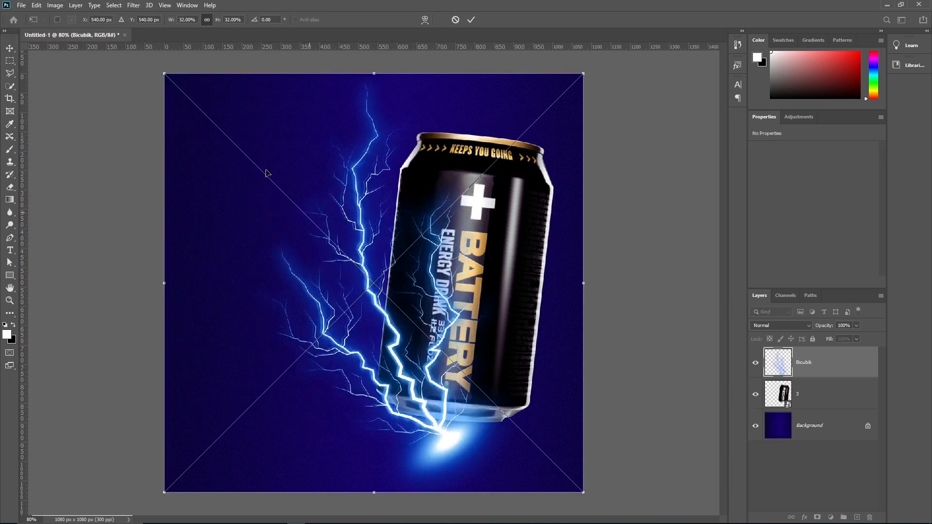
pyautogui.moveTo(165, 74); pyautogui.dragTo(253, 162)
pyautogui.moveTo(450, 385); pyautogui.dragTo(548, 453)
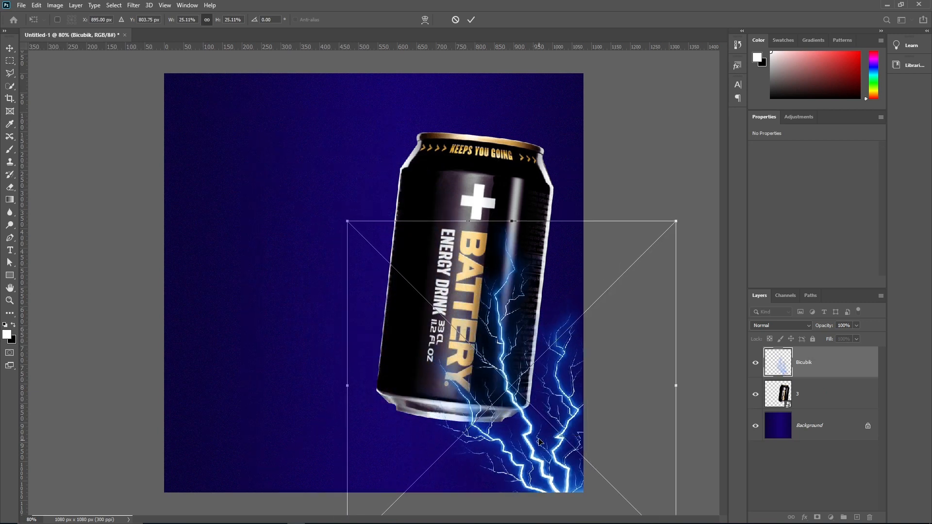
pyautogui.click(471, 20)
# Duplicate the lightning layer toward the upper left, then flip the copy horizontally and vertically
pyautogui.moveTo(491, 367); pyautogui.dragTo(406, 252)
pyautogui.hotkey('ctrl', 't')
pyautogui.rightClick(407, 251)
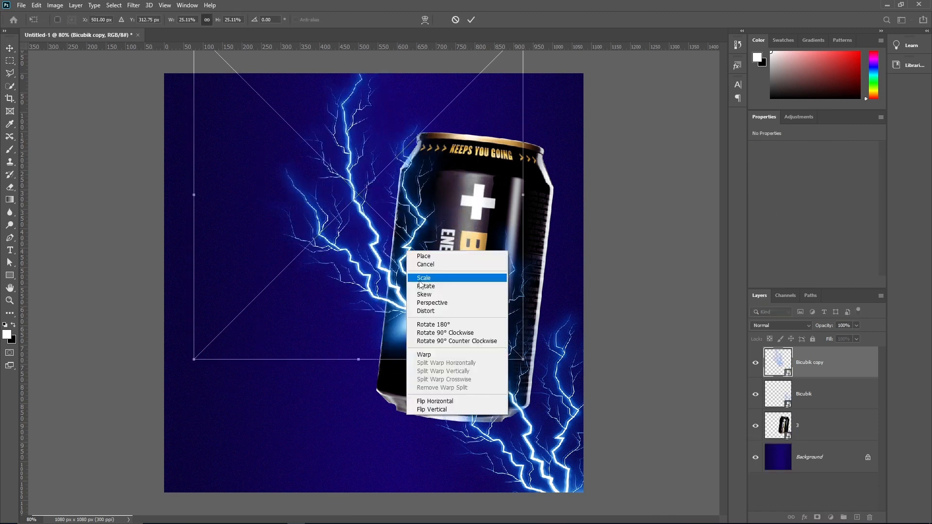
pyautogui.click(437, 401)
pyautogui.rightClick(360, 230)
pyautogui.click(397, 389)
# Scale the flipped lightning copy to about 27% and position it striking down from the canvas top onto the can
pyautogui.moveTo(442, 154); pyautogui.dragTo(544, 119)
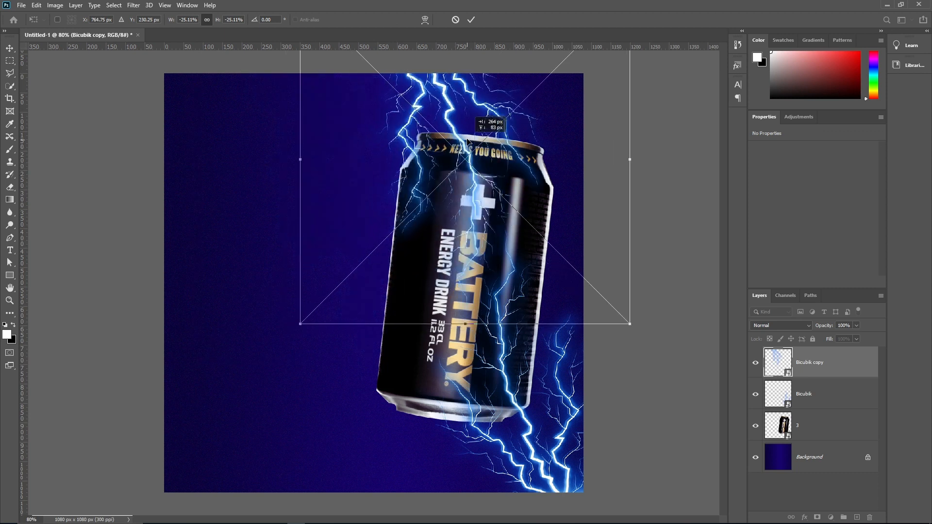
pyautogui.moveTo(629, 323); pyautogui.dragTo(659, 351)
pyautogui.moveTo(575, 275); pyautogui.dragTo(512, 278)
pyautogui.moveTo(596, 354); pyautogui.dragTo(599, 358)
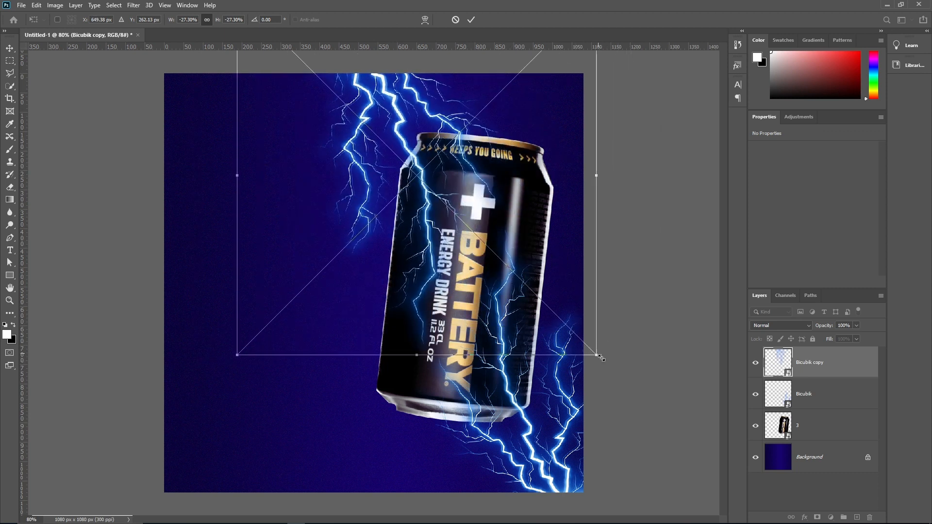
pyautogui.moveTo(429, 258); pyautogui.dragTo(429, 259)
pyautogui.moveTo(423, 156); pyautogui.dragTo(439, 136)
pyautogui.click(470, 20)
pyautogui.click(632, 249)
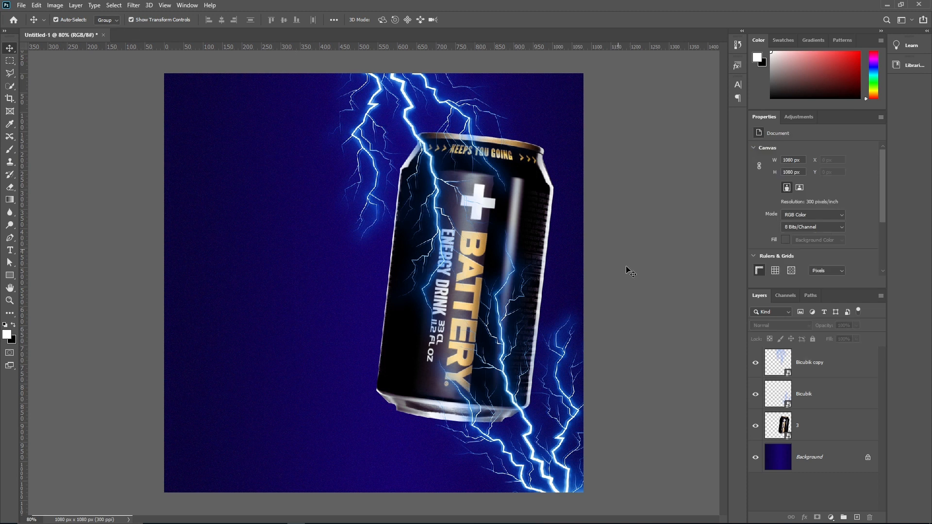
# Move the Bicubik copy layer beneath the can layer, directly above the Background
pyautogui.moveTo(821, 363); pyautogui.dragTo(831, 444)
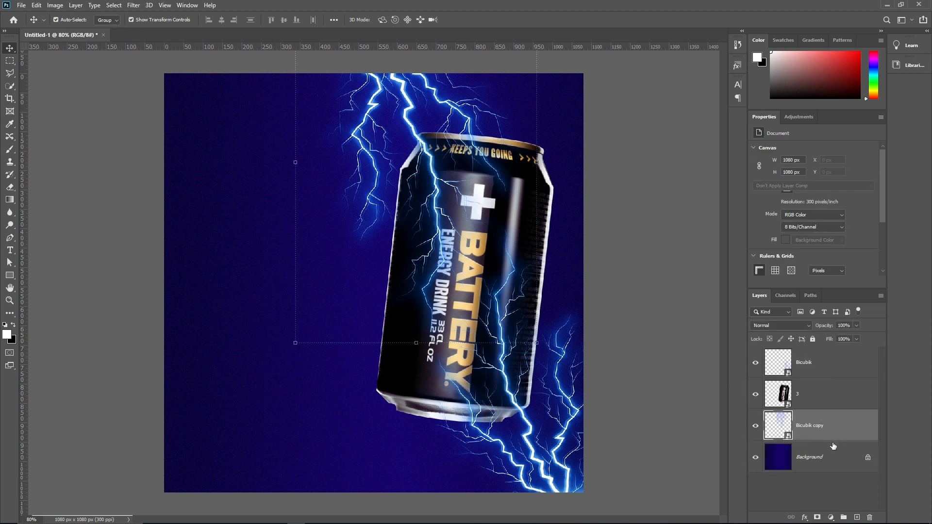
pyautogui.click(654, 311)
pyautogui.hotkey('ctrl', '0')
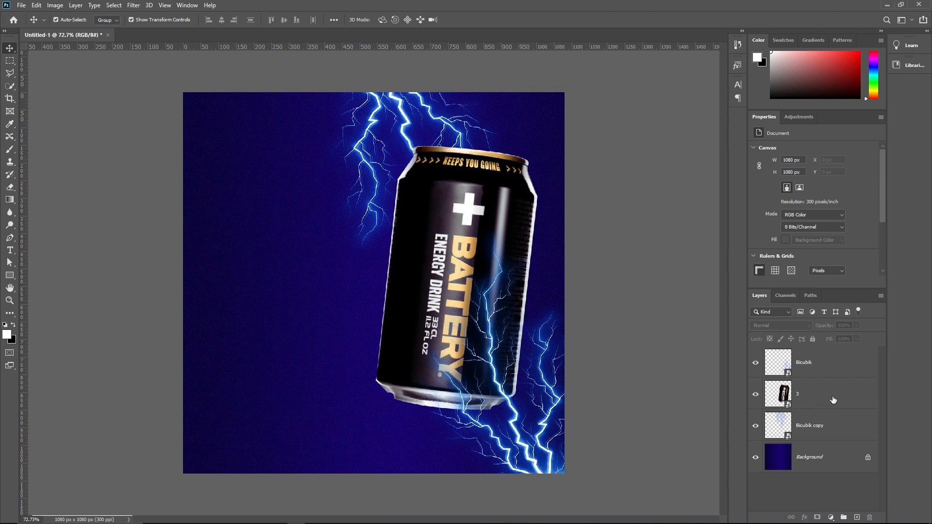
# Add a new layer above Bicubik copy and set the brush colour to a bright blue sampled from the lightning
pyautogui.click(833, 427)
pyautogui.click(856, 517)
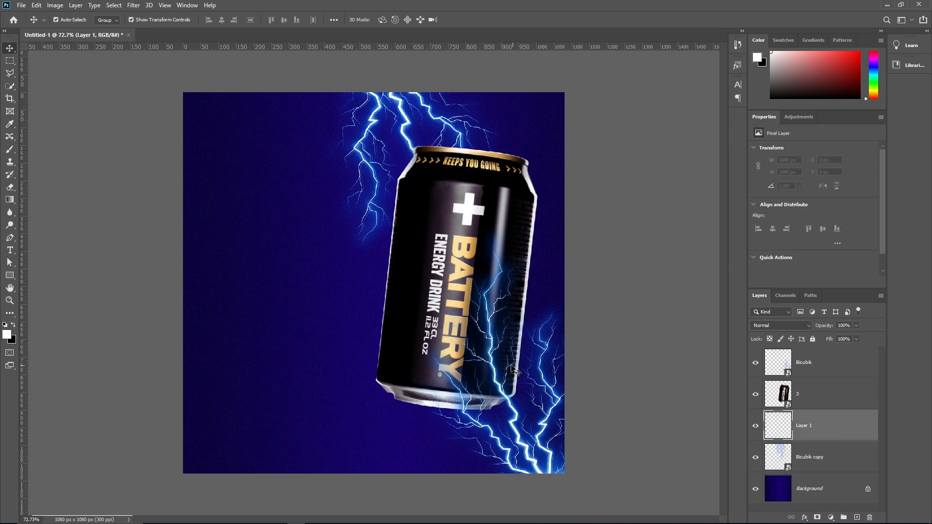
pyautogui.click(9, 150)
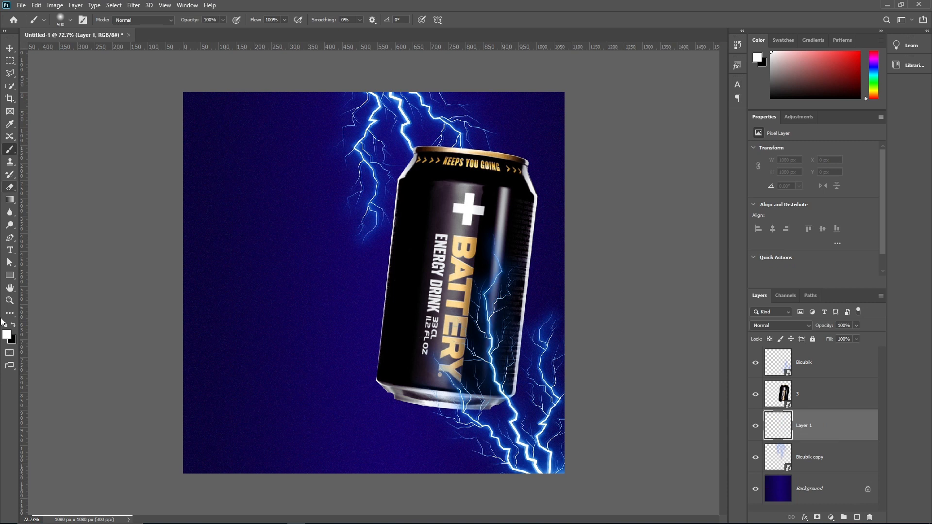
pyautogui.click(7, 334)
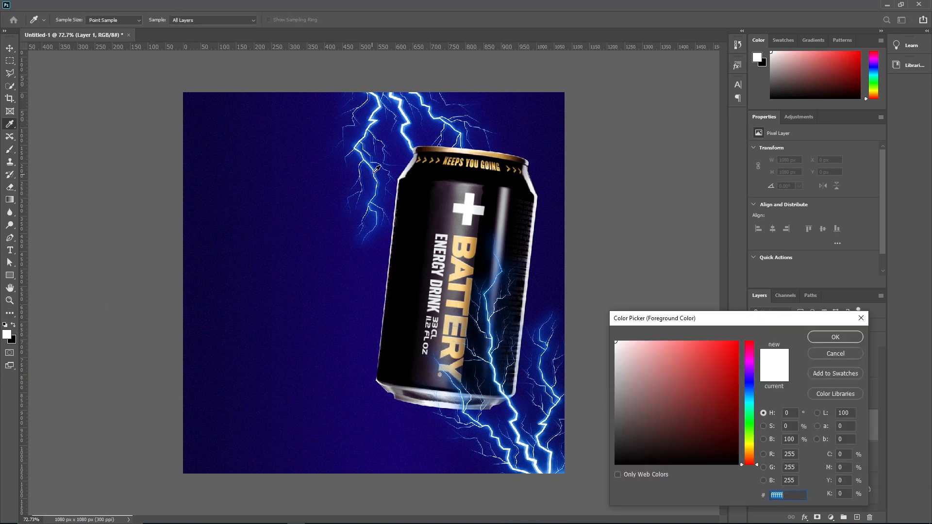
pyautogui.click(407, 141)
pyautogui.moveTo(717, 355); pyautogui.dragTo(716, 341)
pyautogui.click(834, 336)
pyautogui.press('b')
# Enlarge the Soft Round brush to 900 px and paint one blue glow dab behind the can on Layer 1
pyautogui.rightClick(464, 254)
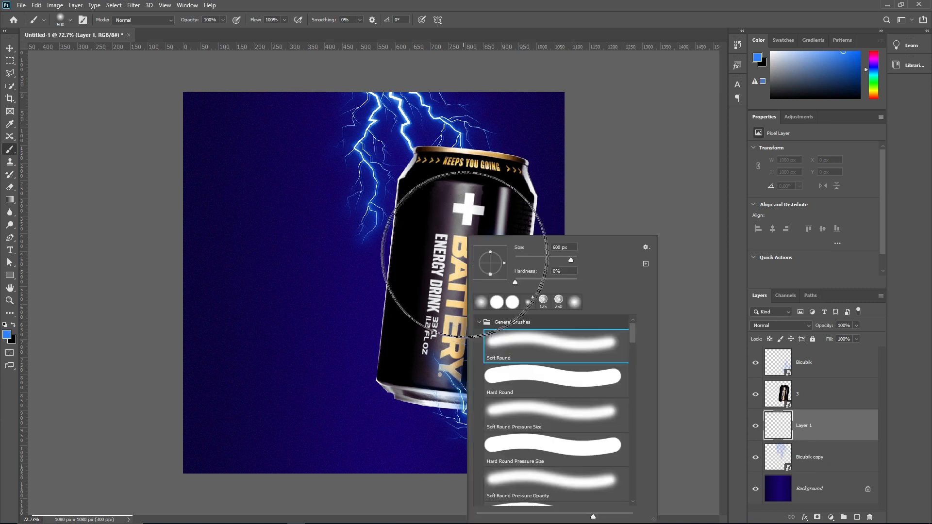
pyautogui.click(825, 425)
pyautogui.press(']')
pyautogui.press(']')
pyautogui.press(']')
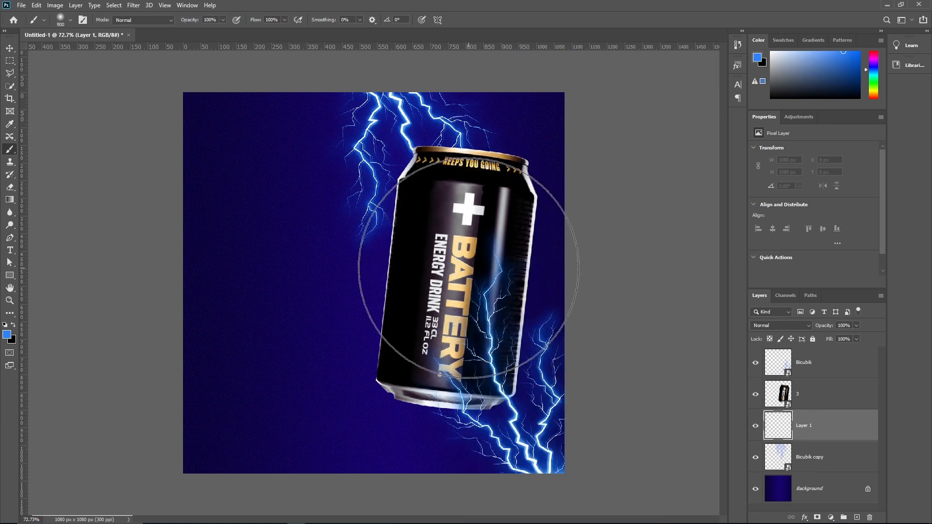
pyautogui.click(472, 276)
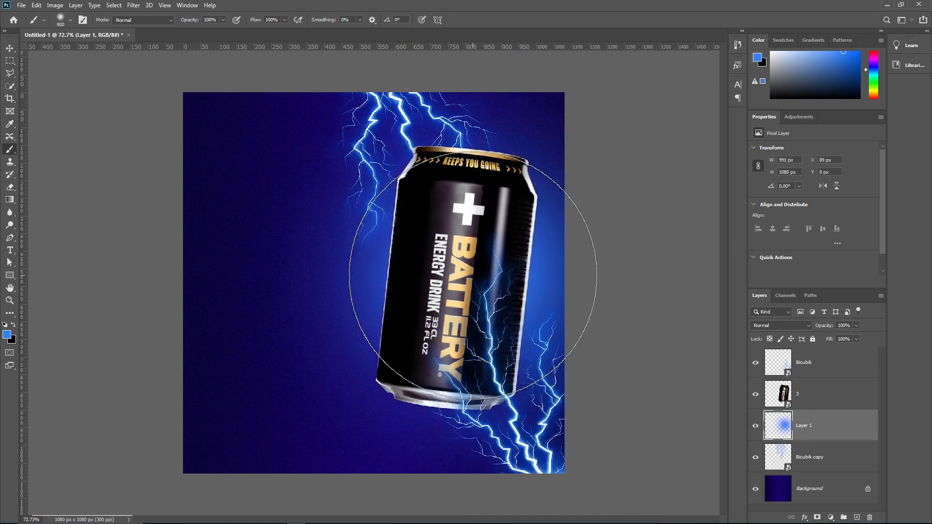
# Set Layer 1's blend mode to Linear Dodge (Add), shift the glow up about 33 px and slightly lower its opacity
pyautogui.click(10, 48)
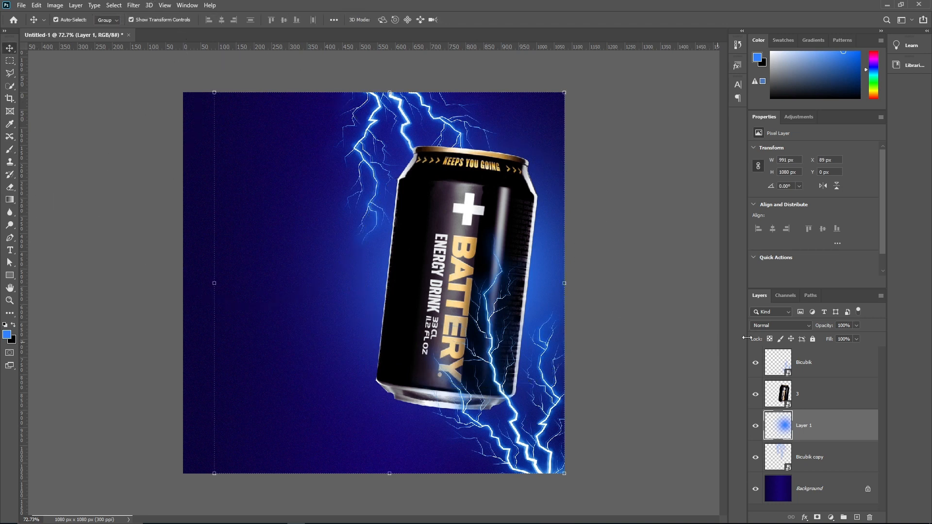
pyautogui.click(781, 325)
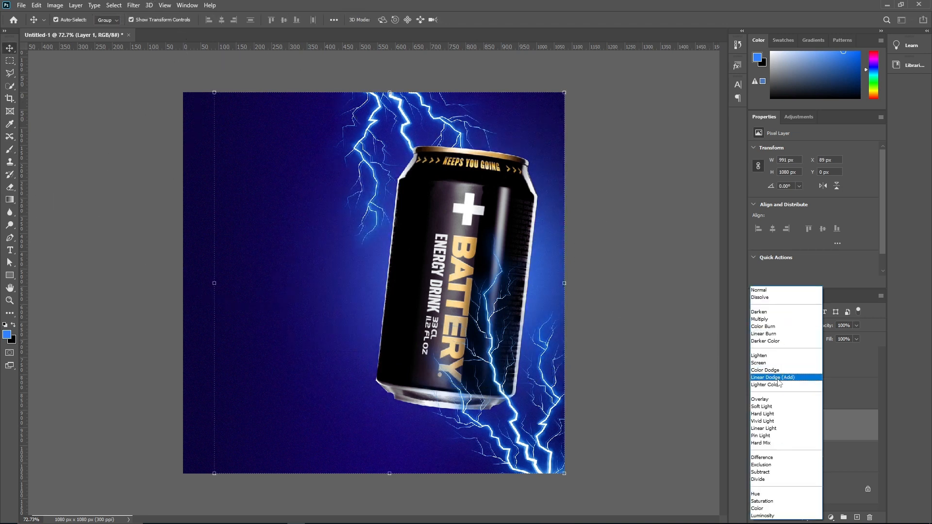
pyautogui.click(781, 377)
pyautogui.moveTo(544, 275); pyautogui.dragTo(539, 269)
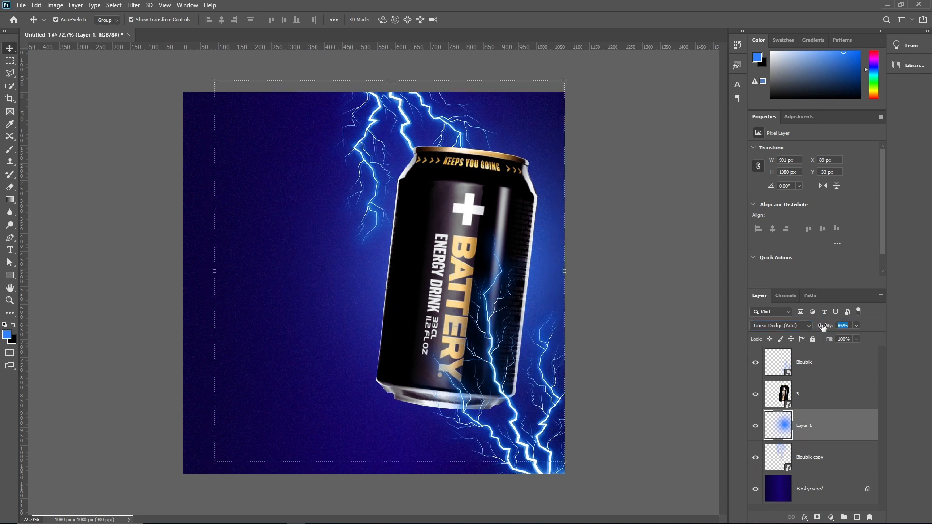
pyautogui.click(610, 282)
# Draw a thin vertical rectangle about 9 by 66 px near the canvas's top-left corner and fill it with the bright blue
pyautogui.scroll(-1, 591, 303)
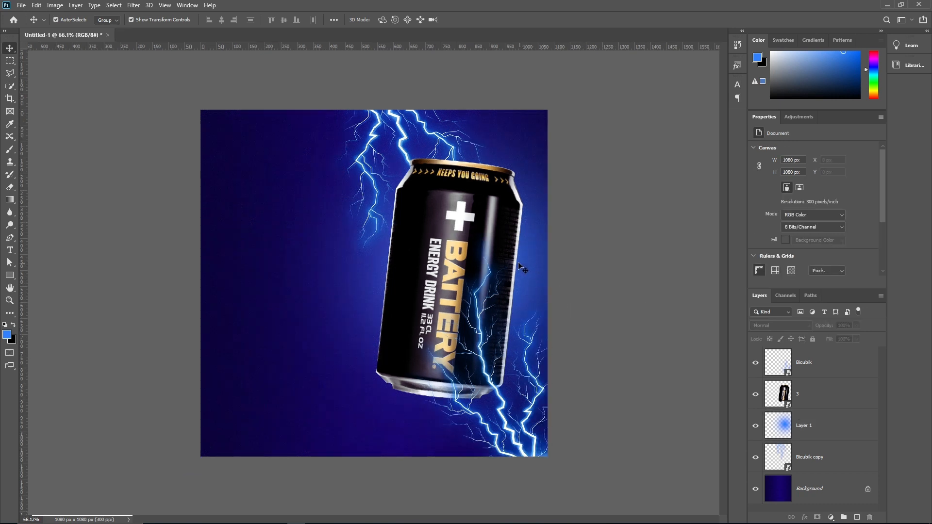
pyautogui.click(9, 275)
pyautogui.scroll(2, 374, 283)
pyautogui.click(109, 19)
pyautogui.click(103, 71)
pyautogui.click(159, 94)
pyautogui.moveTo(177, 86); pyautogui.dragTo(181, 112)
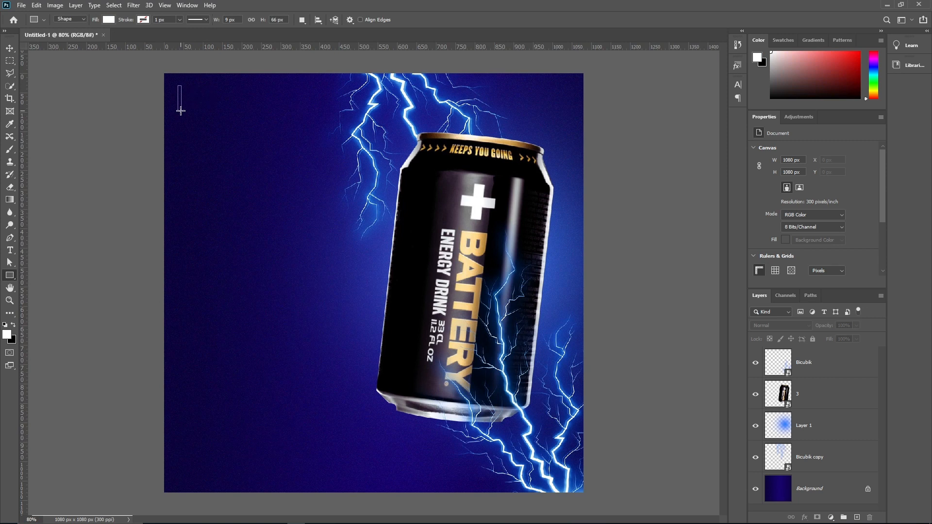
pyautogui.click(114, 23)
pyautogui.click(62, 71)
pyautogui.click(114, 22)
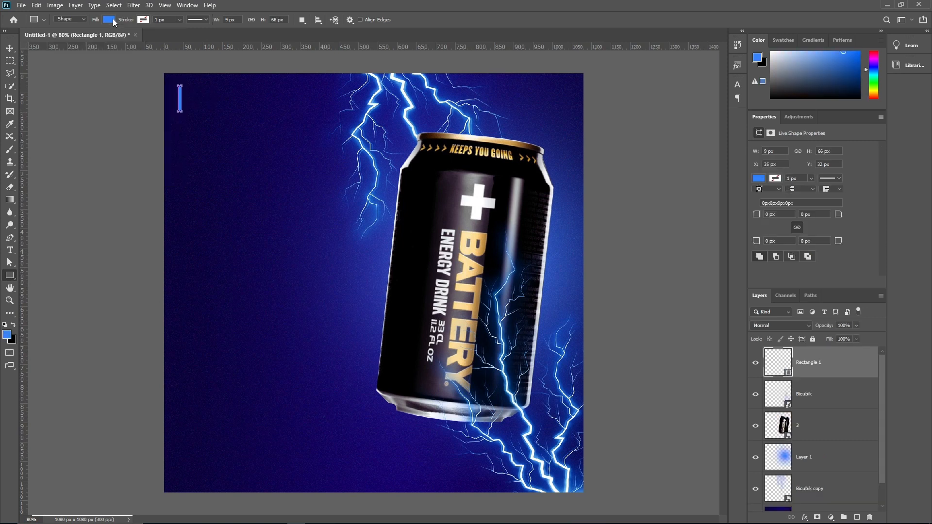
# Shift the blue bar 9 px to the right, keeping its height on the canvas
pyautogui.click(10, 47)
pyautogui.click(191, 154)
pyautogui.moveTo(183, 111); pyautogui.dragTo(187, 110)
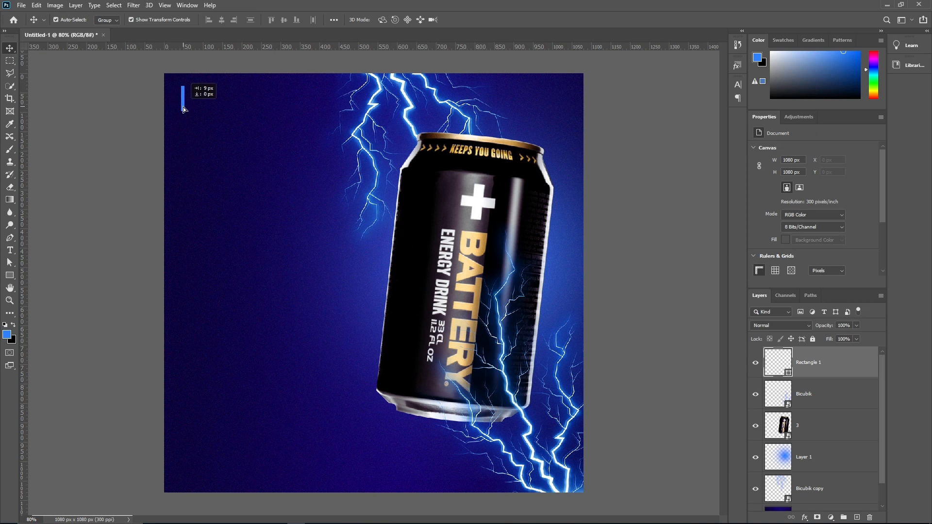
# Add the two-line text LOGO HERE in blue 12 pt Nasalization between the blue bar and the can
pyautogui.press('t')
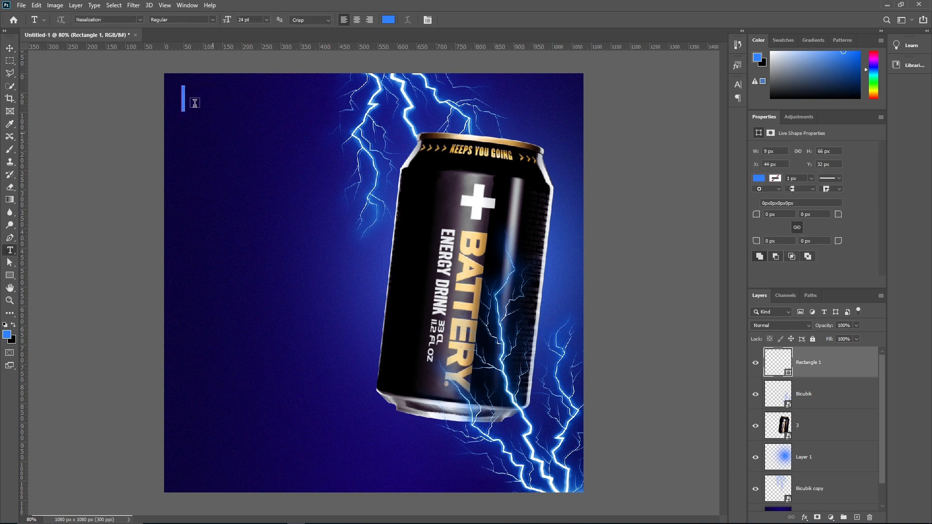
pyautogui.click(139, 21)
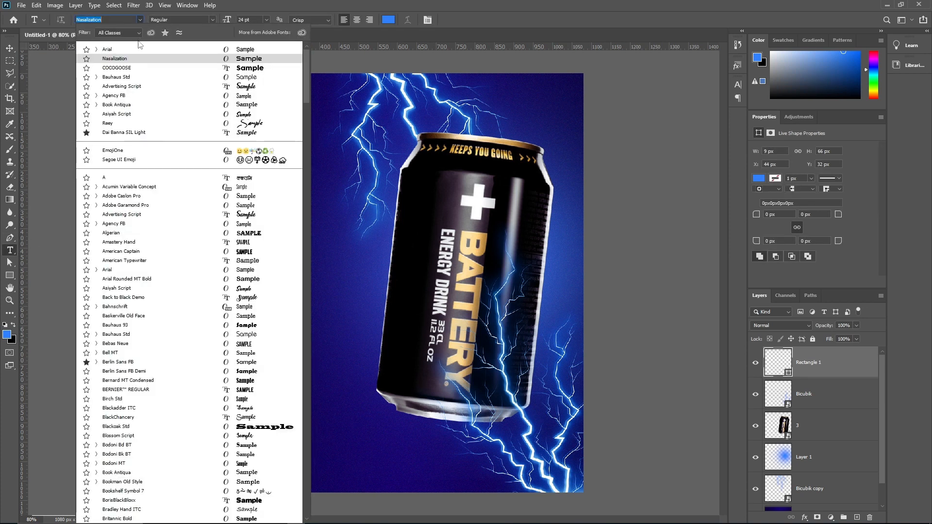
pyautogui.click(236, 173)
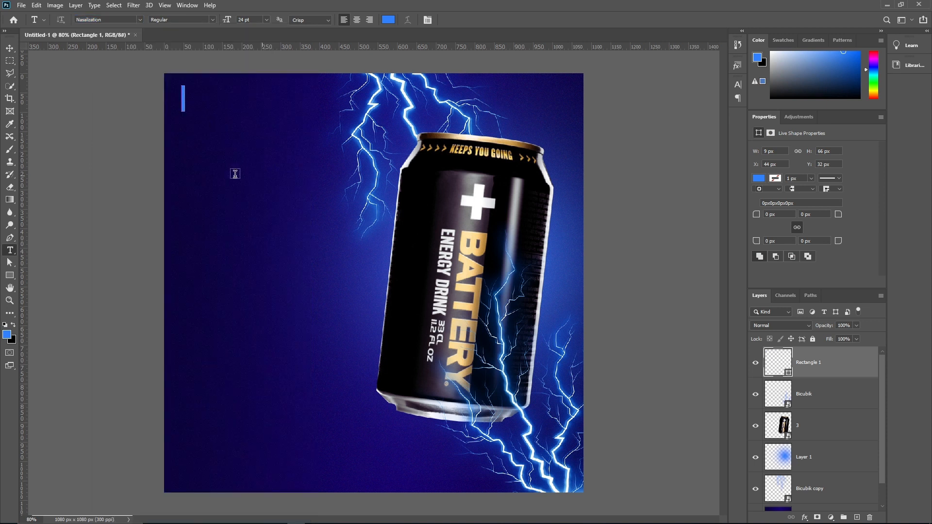
pyautogui.click(234, 174)
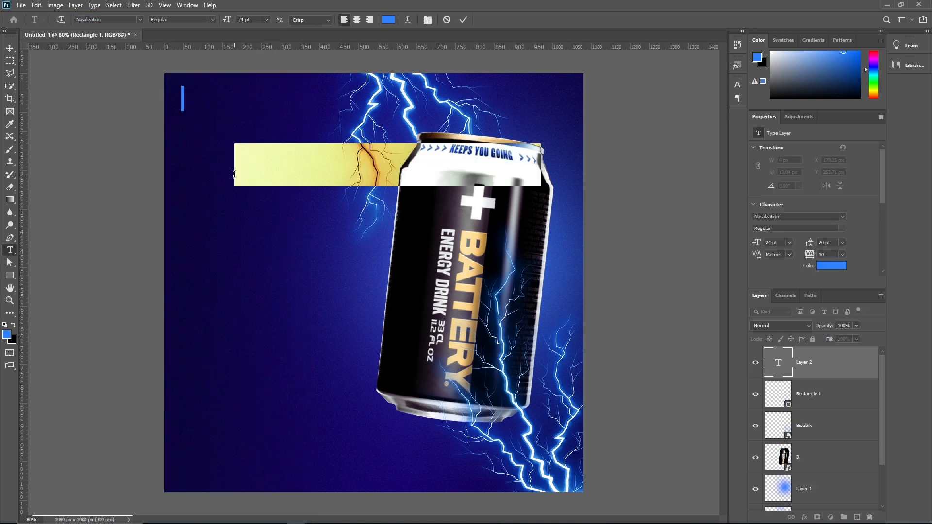
pyautogui.click(266, 21)
pyautogui.click(262, 80)
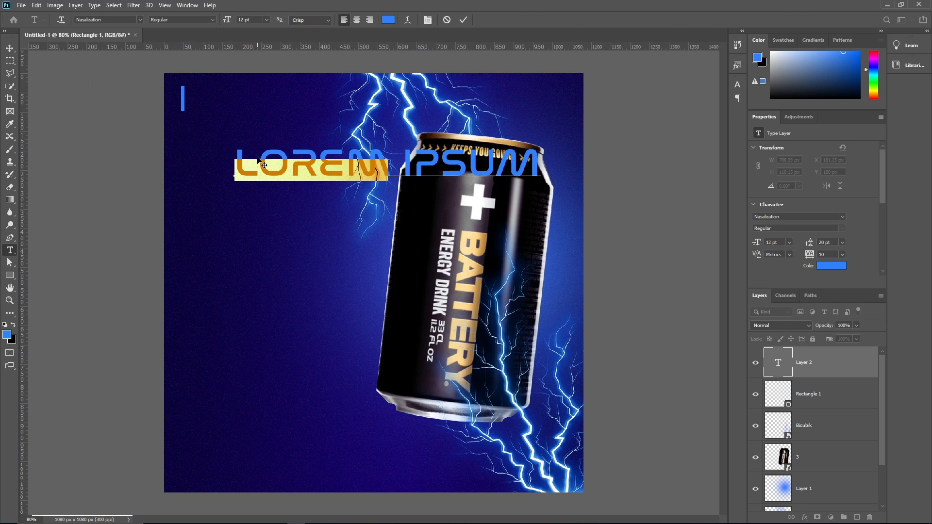
pyautogui.write('LO')
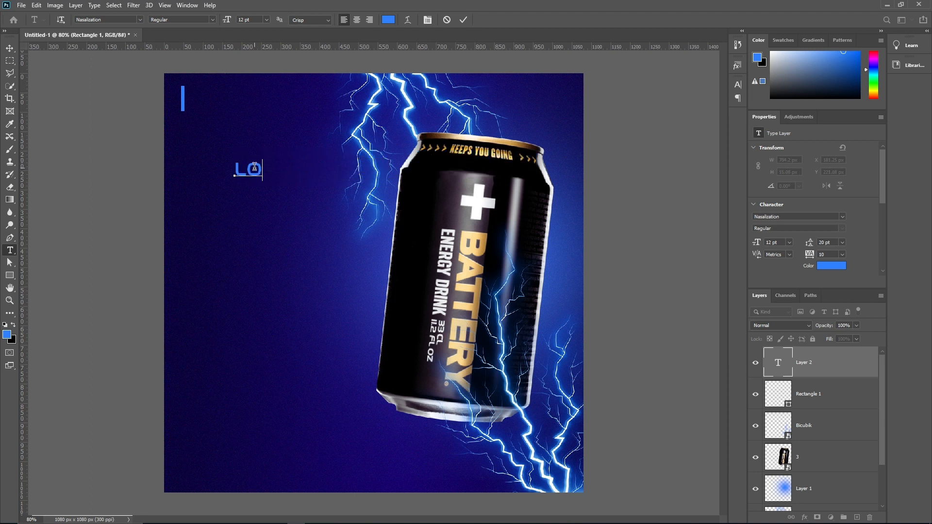
pyautogui.write('GO HERE')
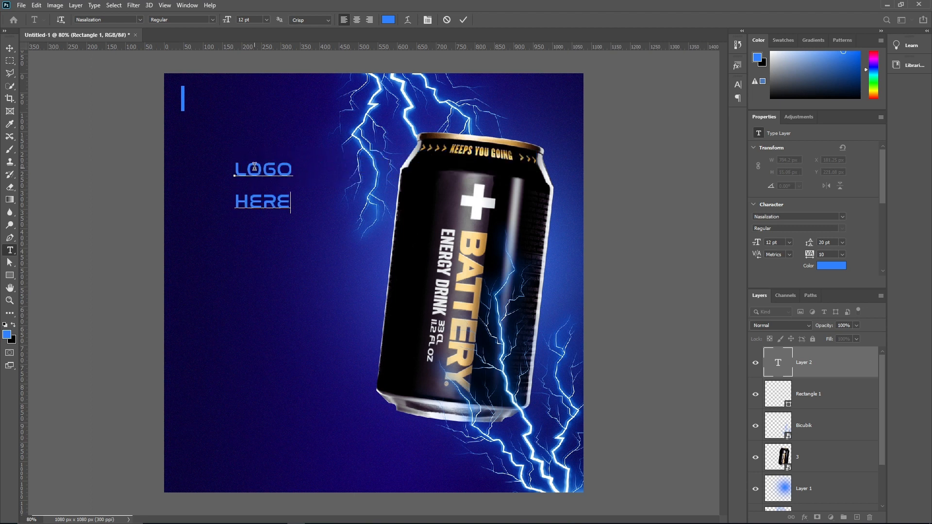
# Tighten the leading of the whole LOGO HERE text to 9.01 pt
pyautogui.hotkey('ctrl', 'a')
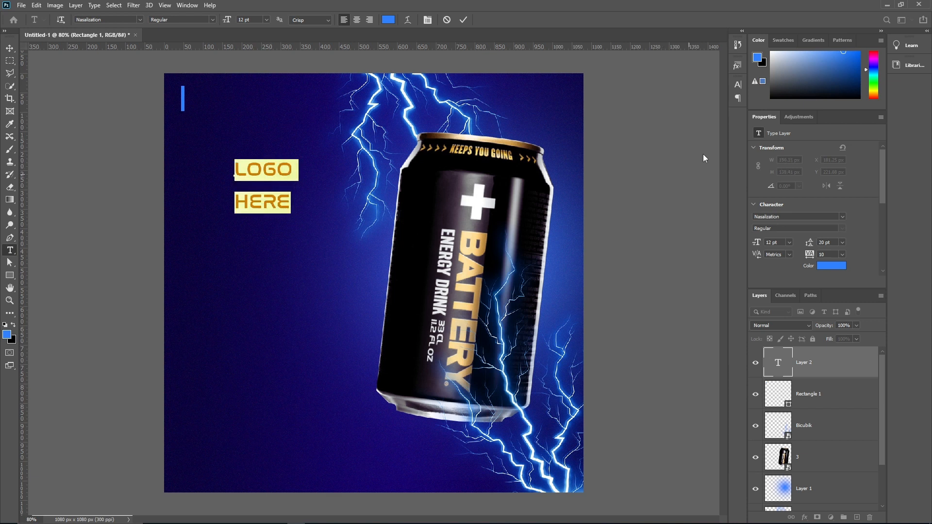
pyautogui.click(737, 85)
pyautogui.moveTo(683, 112); pyautogui.dragTo(672, 104)
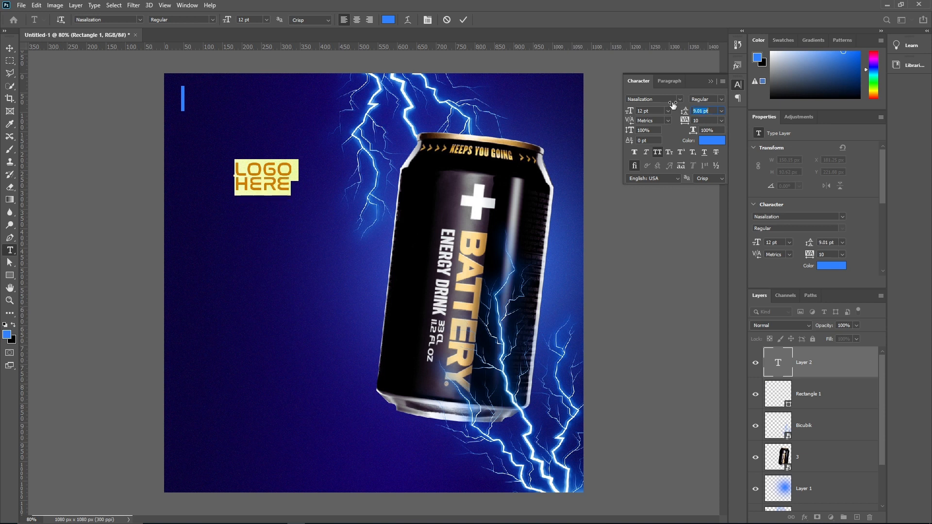
# Colour only the word HERE white (ffffff)
pyautogui.moveTo(293, 183); pyautogui.dragTo(222, 185)
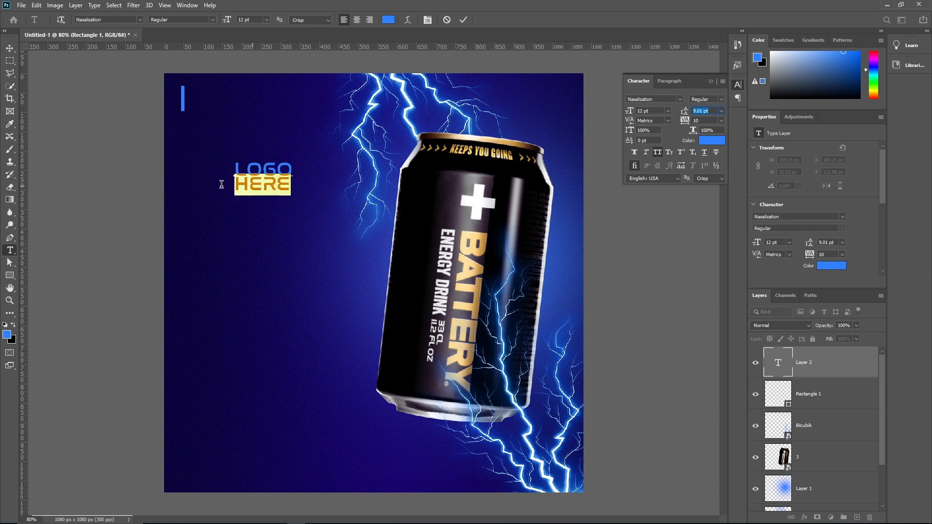
pyautogui.click(388, 19)
pyautogui.moveTo(618, 363); pyautogui.dragTo(613, 338)
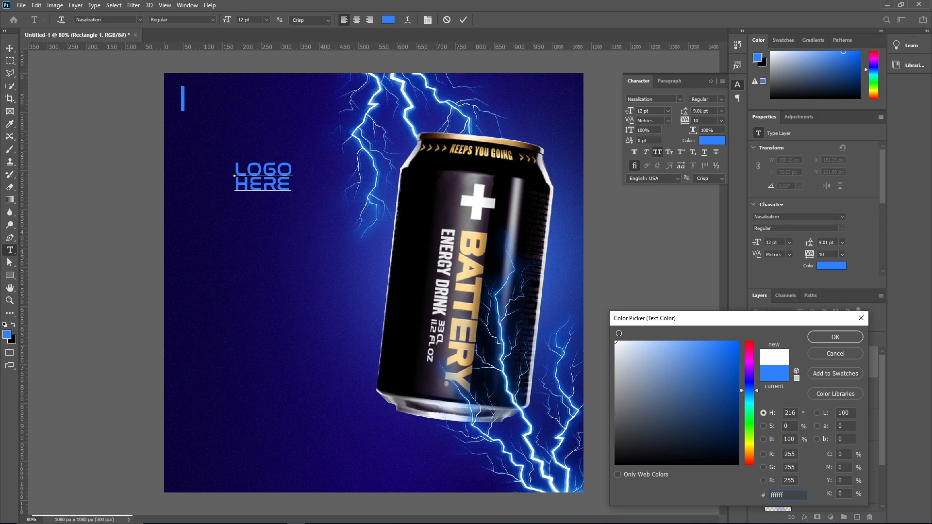
pyautogui.click(834, 337)
# Scale the LOGO HERE text to about 83% and place it directly right of the blue bar
pyautogui.click(10, 48)
pyautogui.moveTo(267, 167); pyautogui.dragTo(231, 90)
pyautogui.hotkey('ctrl', 't')
pyautogui.moveTo(256, 118); pyautogui.dragTo(223, 104)
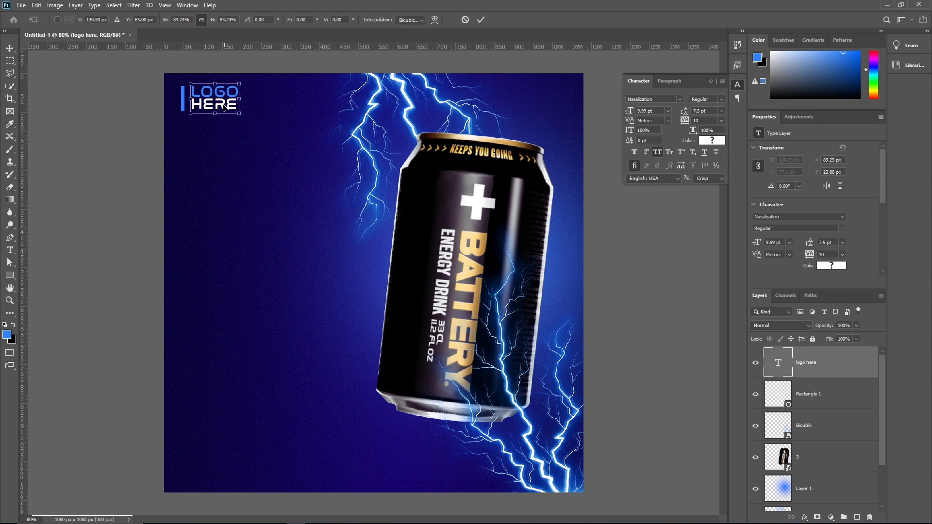
pyautogui.click(480, 19)
pyautogui.click(152, 170)
# Add the blue 12 pt text ENERGY in the empty area beside the can
pyautogui.click(9, 250)
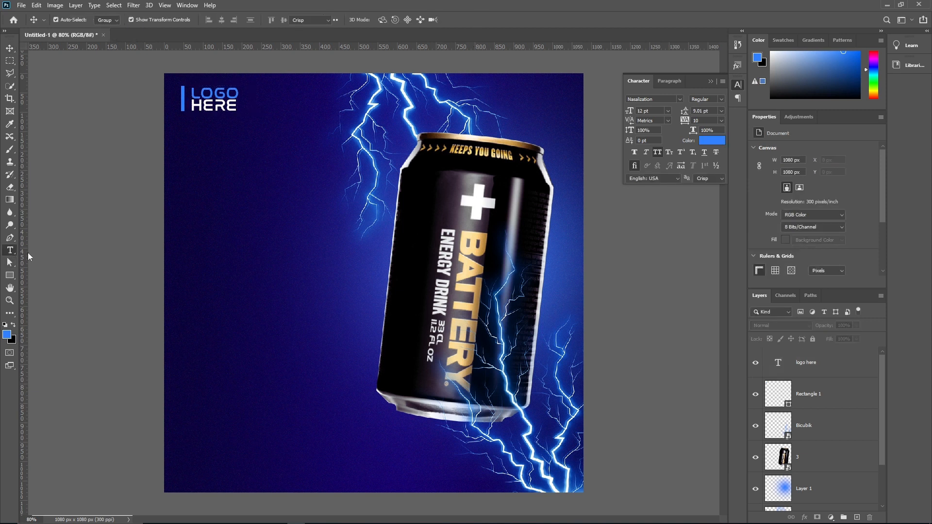
pyautogui.click(228, 241)
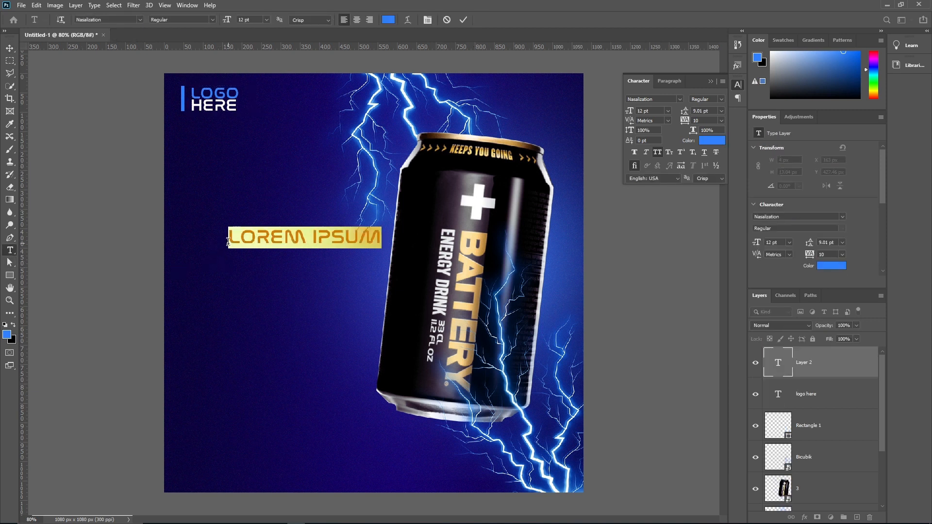
pyautogui.write('EN')
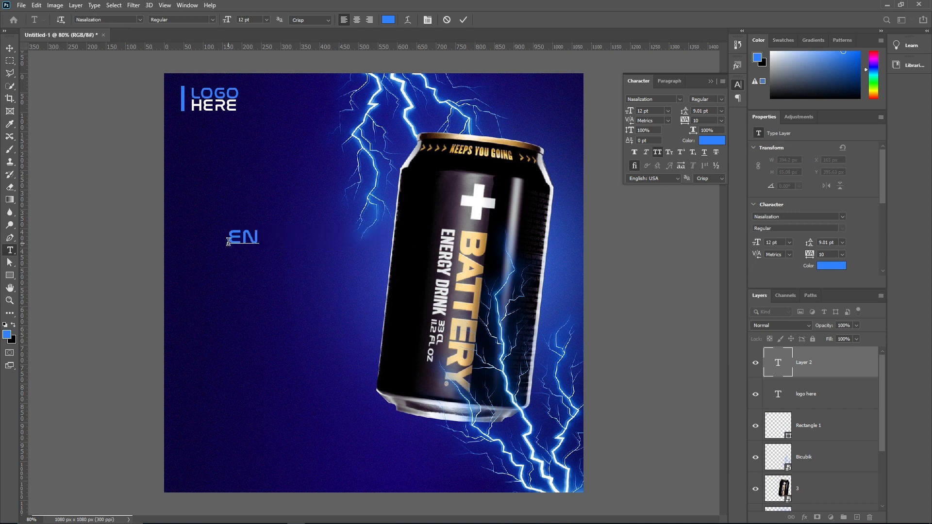
pyautogui.write('ERGY')
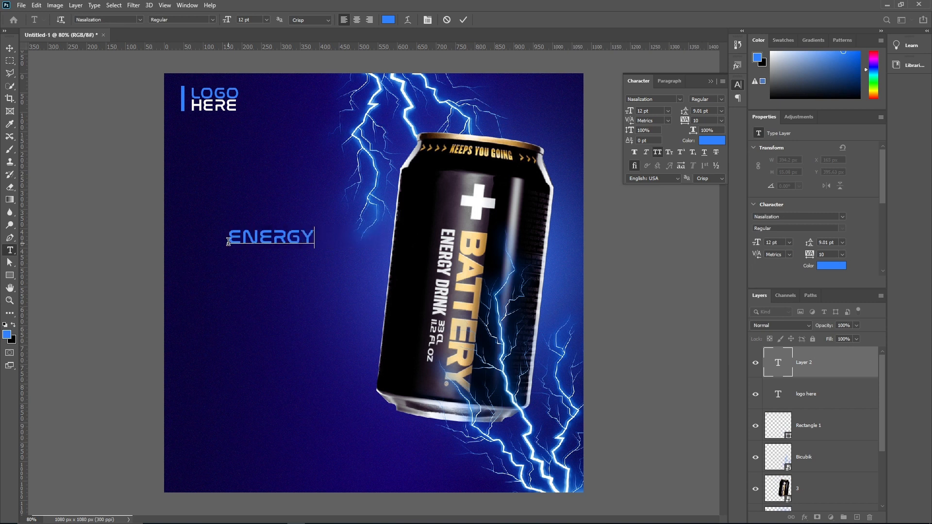
pyautogui.click(463, 20)
# Duplicate the ENERGY text directly below itself and change the copy's wording to DRINK
pyautogui.click(9, 48)
pyautogui.keyDown('alt'); pyautogui.moveTo(290, 239); pyautogui.dragTo(290, 265); pyautogui.keyUp('alt')
pyautogui.doubleClick(289, 262)
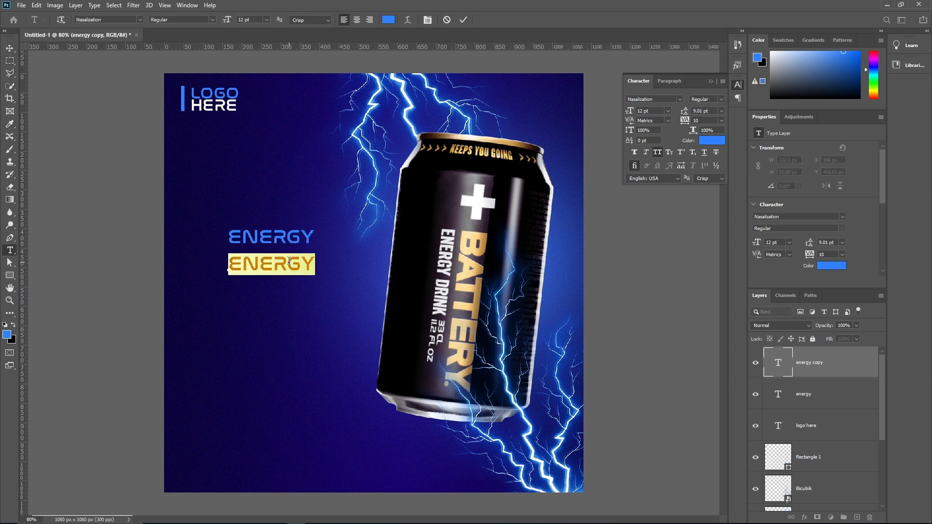
pyautogui.write('DRINK')
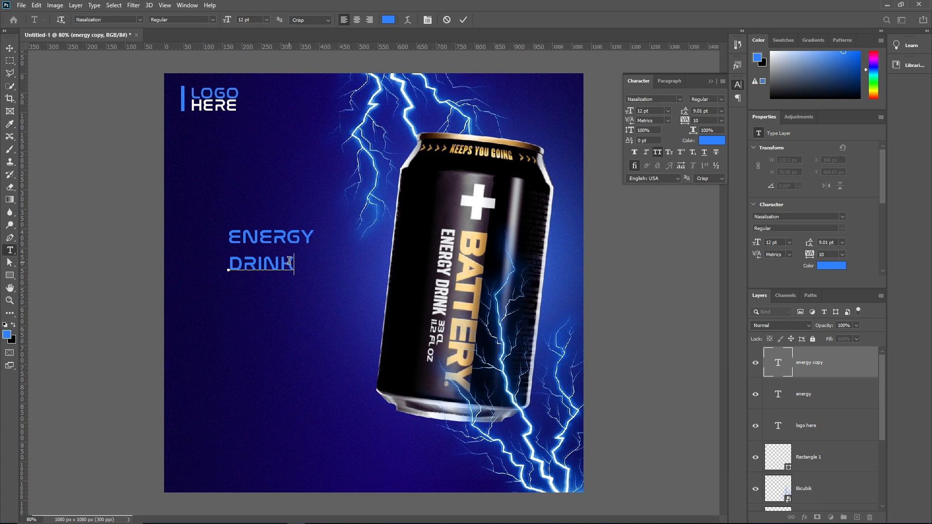
# Change the DRINK text's colour to white (ffffff)
pyautogui.hotkey('ctrl', 'a')
pyautogui.click(388, 20)
pyautogui.write('ffffff')
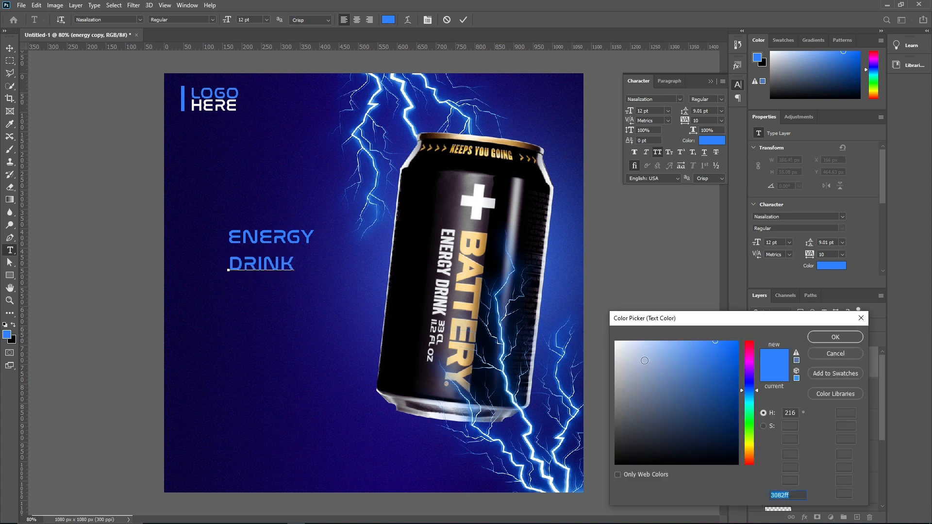
pyautogui.click(810, 339)
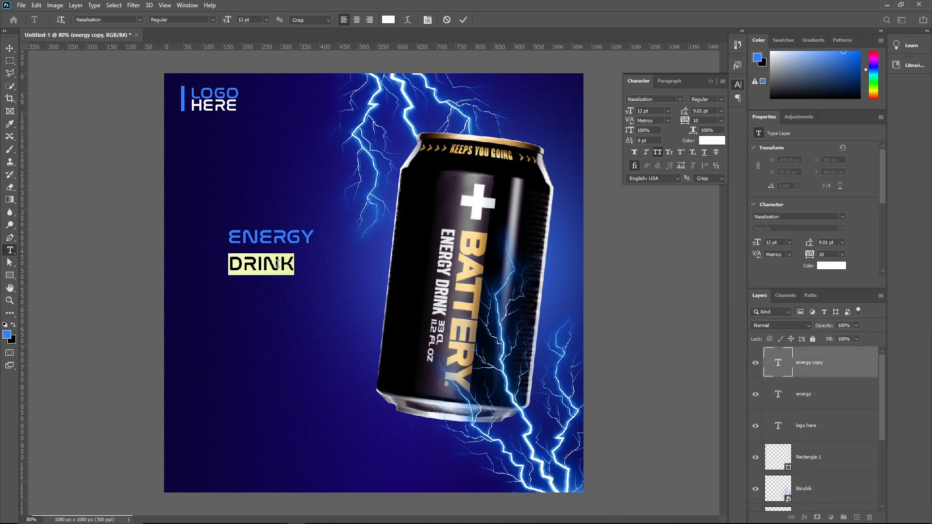
# Move the DRINK text up and nudge it to sit tightly beneath ENERGY
pyautogui.click(7, 51)
pyautogui.moveTo(285, 268); pyautogui.dragTo(284, 254)
pyautogui.press('Down')
pyautogui.press('Down')
pyautogui.press('Down')
pyautogui.press('Down')
pyautogui.press('Down')
pyautogui.press('Down')
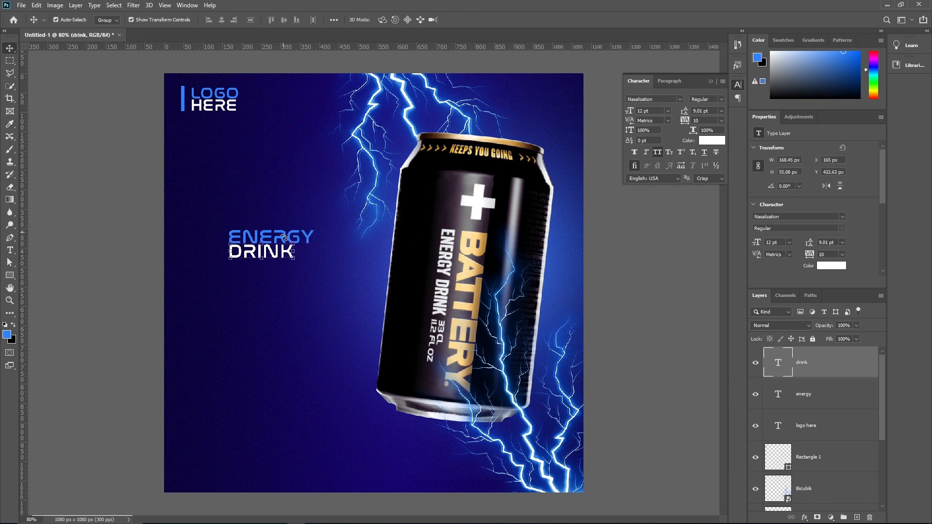
# Scale the ENERGY and DRINK texts together to about 217% and position them in the space left of the can
pyautogui.keyDown('shift'); pyautogui.click(309, 243); pyautogui.keyUp('shift')
pyautogui.hotkey('ctrl', 't')
pyautogui.moveTo(314, 260); pyautogui.dragTo(402, 300)
pyautogui.moveTo(341, 258); pyautogui.dragTo(303, 269)
pyautogui.moveTo(362, 301); pyautogui.dragTo(376, 305)
pyautogui.moveTo(304, 291); pyautogui.dragTo(298, 288)
pyautogui.click(480, 19)
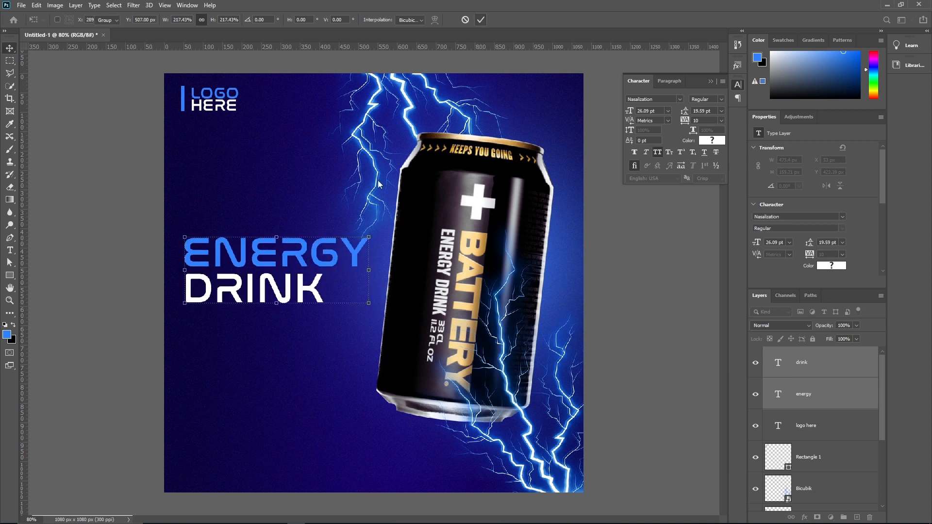
pyautogui.moveTo(300, 261); pyautogui.dragTo(302, 259)
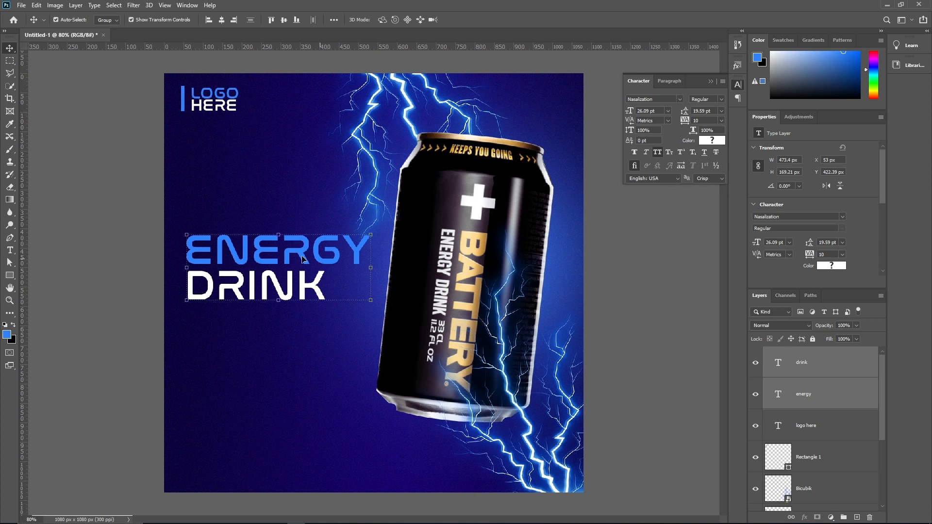
pyautogui.click(113, 207)
# Add a Levels adjustment clipped to the can layer with input levels 17, 0.74 and 246
pyautogui.click(444, 236)
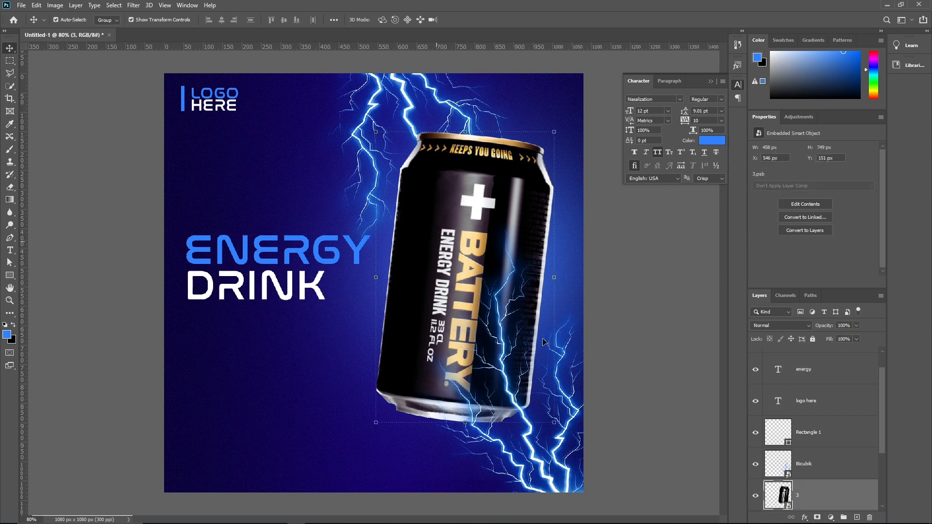
pyautogui.click(831, 518)
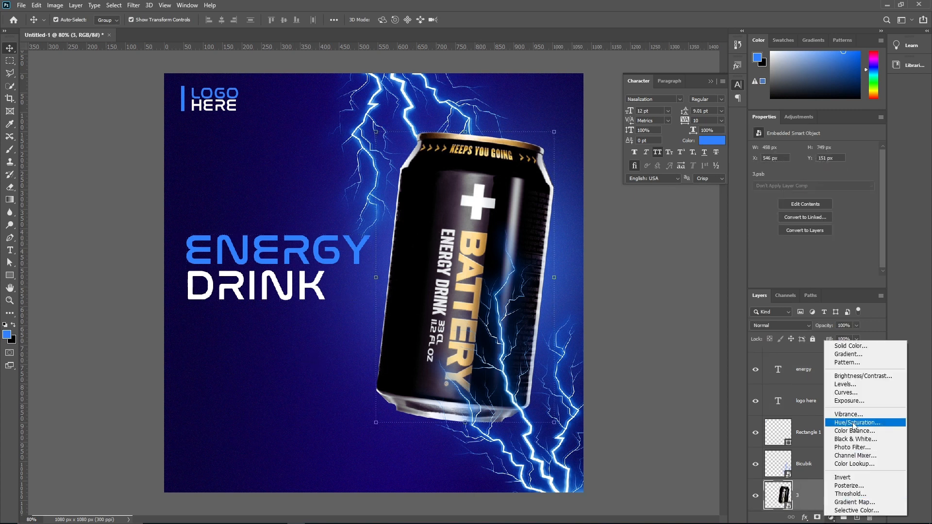
pyautogui.click(852, 385)
pyautogui.click(811, 282)
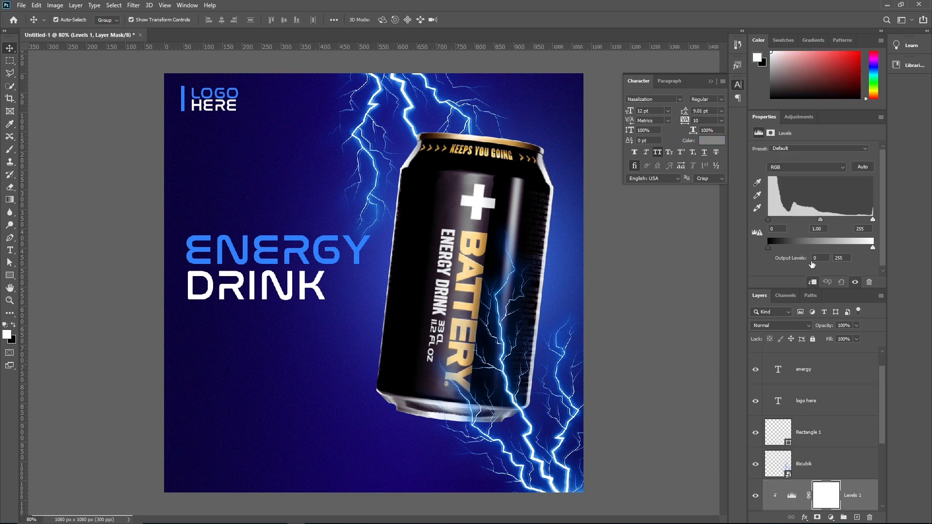
pyautogui.moveTo(821, 218); pyautogui.dragTo(867, 220)
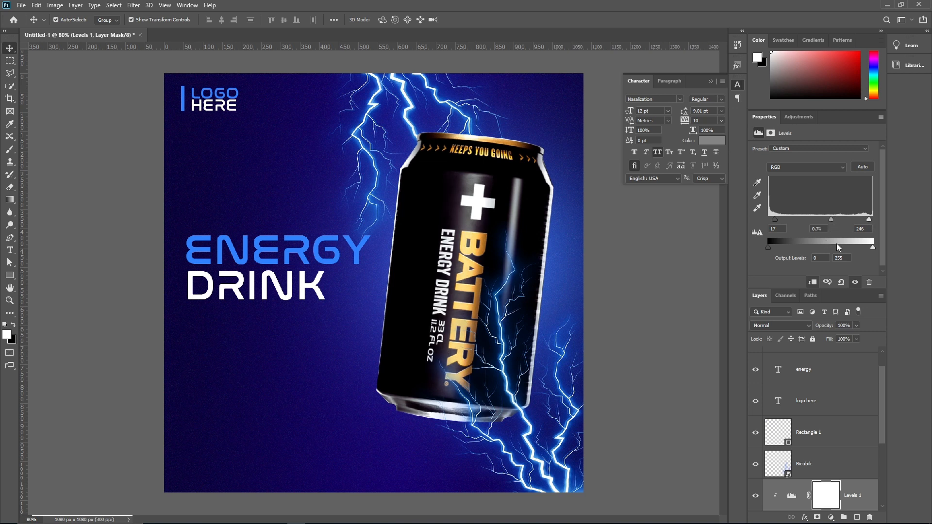
# Add a slightly lighter blue Solid Color fill clipped to the can layer and invert its mask to black
pyautogui.scroll(-3, 836, 430)
pyautogui.click(836, 405)
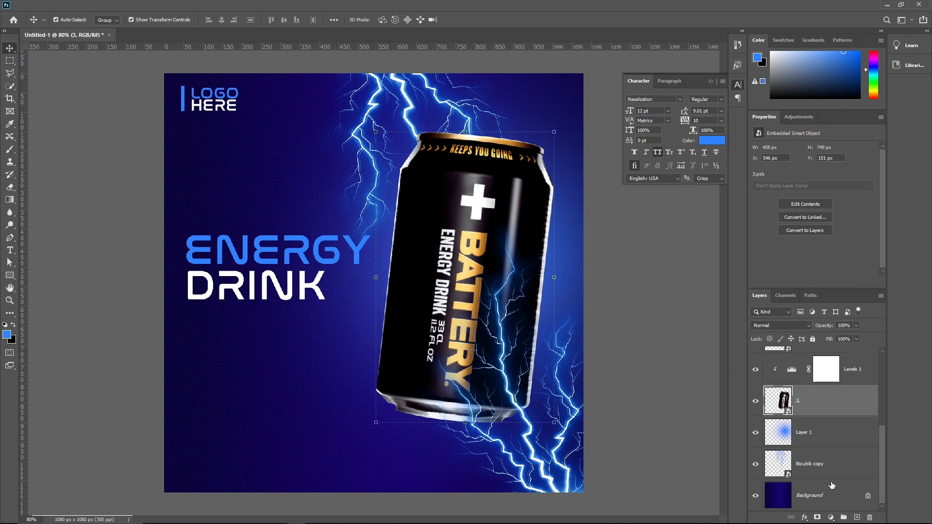
pyautogui.click(829, 518)
pyautogui.click(844, 351)
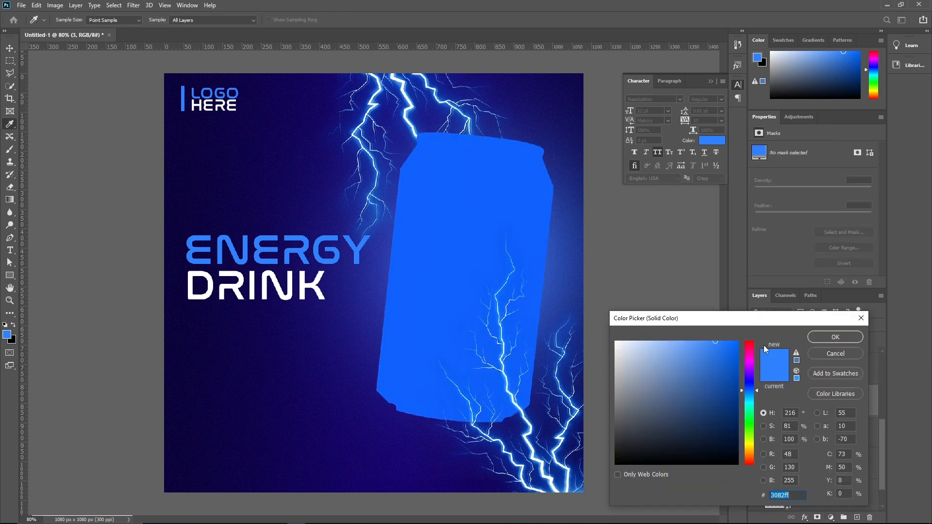
pyautogui.moveTo(714, 343); pyautogui.dragTo(701, 340)
pyautogui.click(820, 338)
pyautogui.click(827, 408)
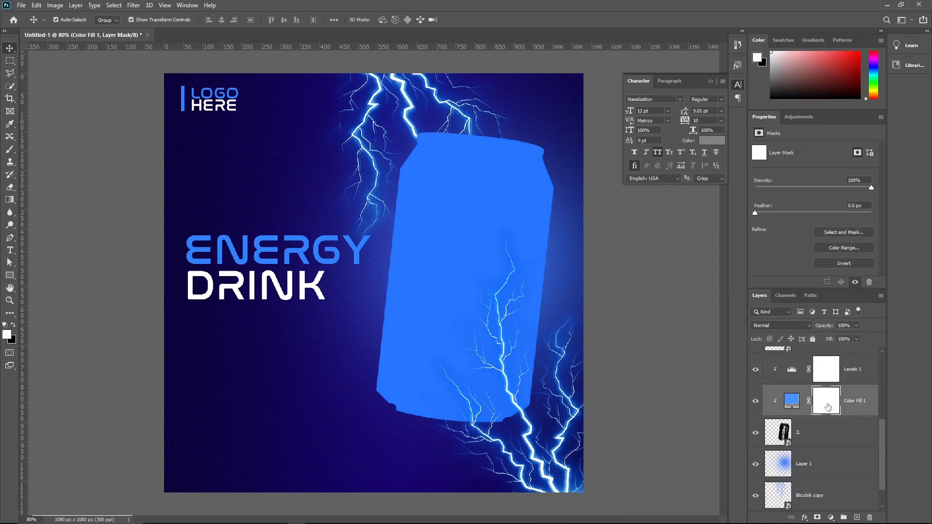
pyautogui.hotkey('ctrl', 'i')
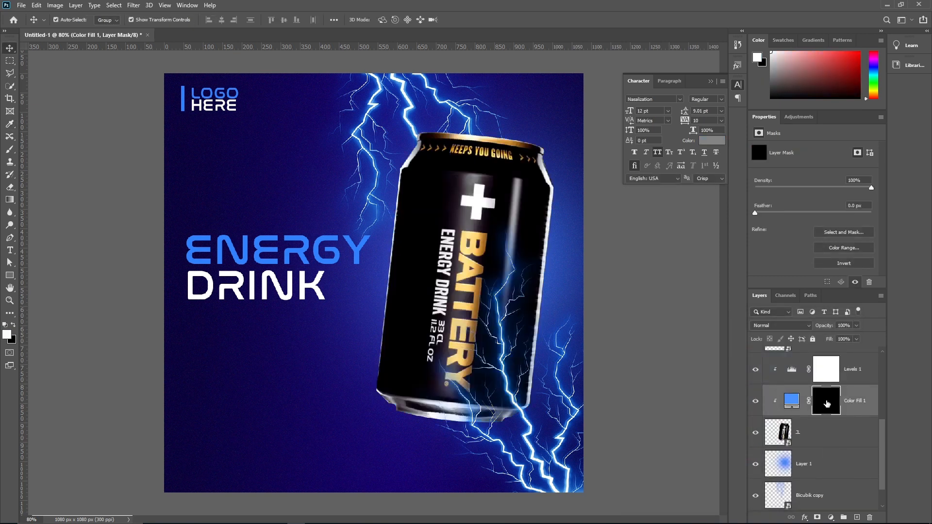
# Paint white on the fill's mask along the can's right and upper-left edges with a 338 px Soft Round brush
pyautogui.click(10, 149)
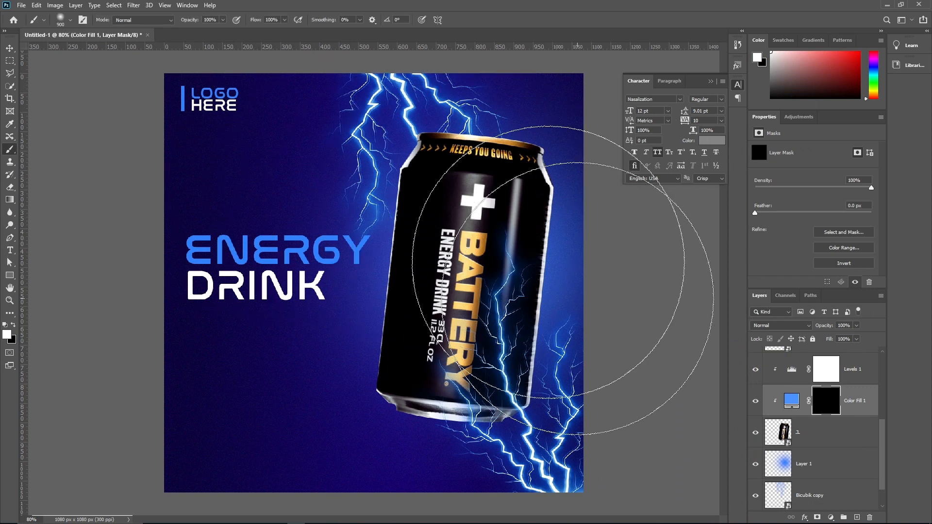
pyautogui.rightClick(579, 298)
pyautogui.moveTo(625, 261); pyautogui.dragTo(625, 261)
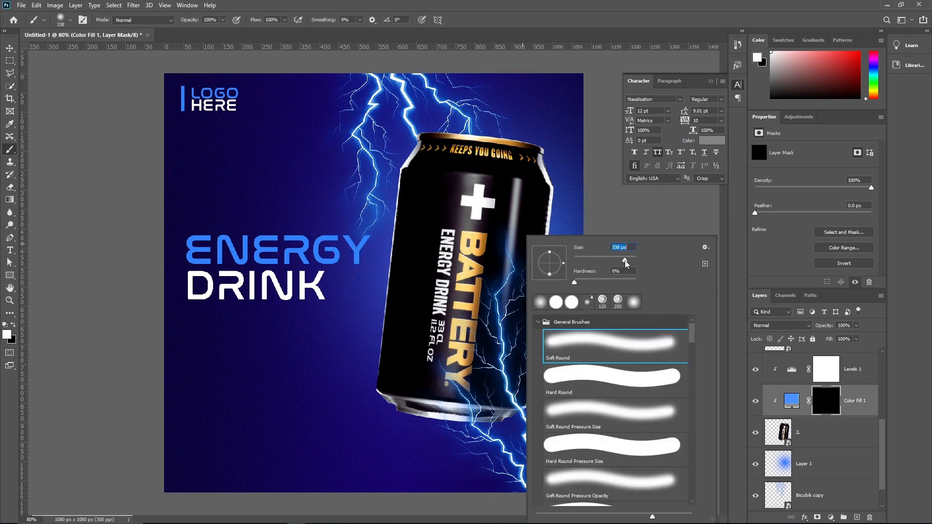
pyautogui.doubleClick(640, 350)
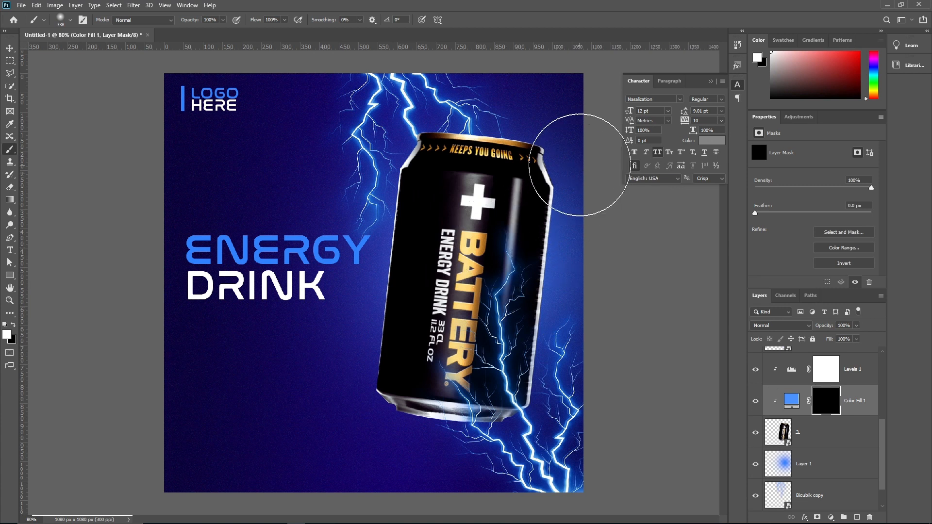
pyautogui.moveTo(566, 243)
pyautogui.mouseDown()
pyautogui.moveTo(558, 407)
pyautogui.moveTo(536, 470)
pyautogui.mouseUp()
pyautogui.moveTo(583, 356); pyautogui.dragTo(491, 472)
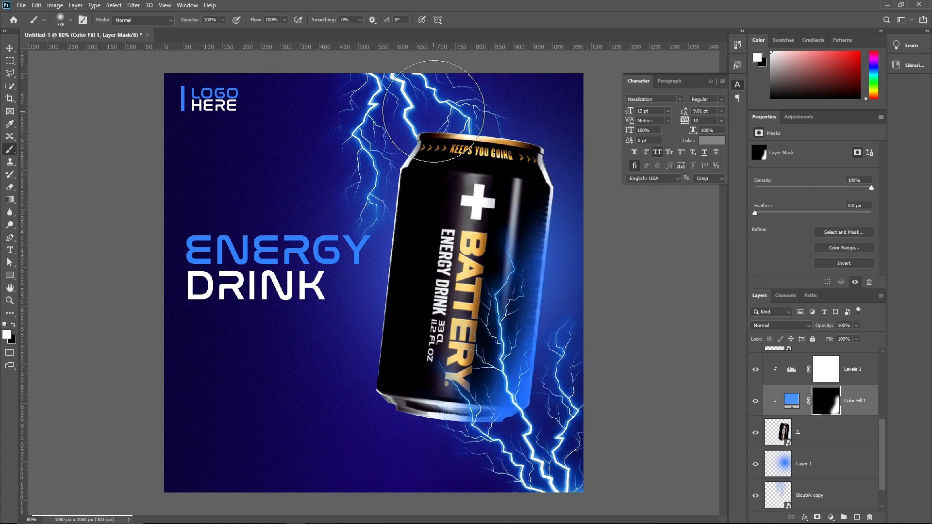
pyautogui.moveTo(431, 112); pyautogui.dragTo(320, 270)
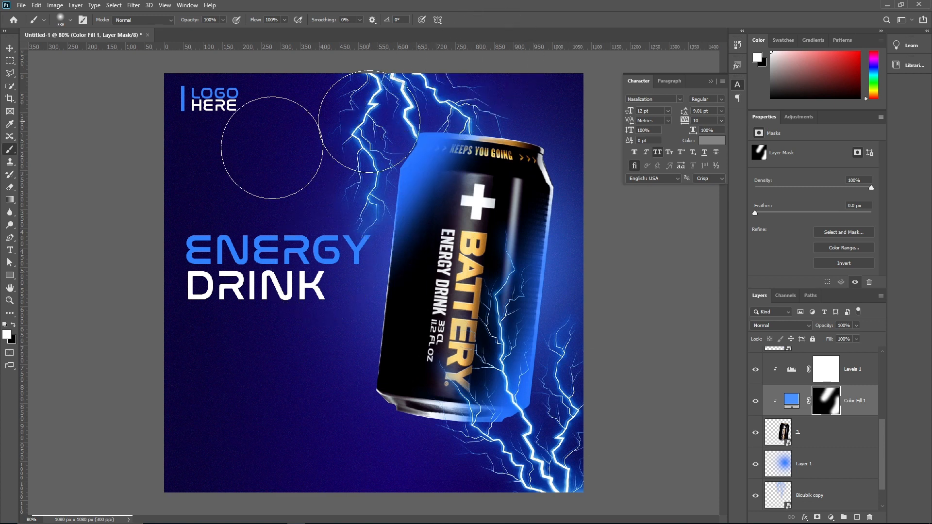
# Set the blue colour fill's blend mode to Linear Dodge (Add) and reduce its opacity
pyautogui.click(14, 50)
pyautogui.click(793, 325)
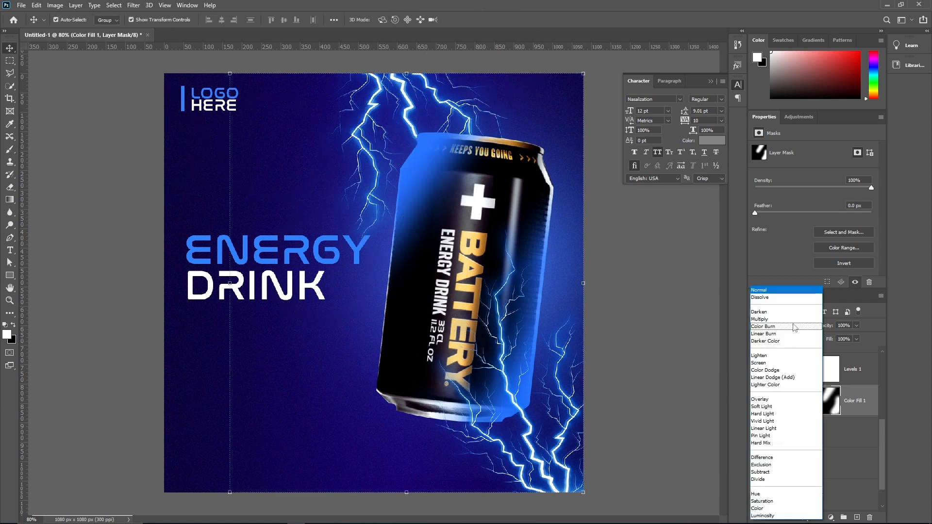
pyautogui.click(776, 363)
pyautogui.moveTo(831, 327); pyautogui.dragTo(813, 328)
pyautogui.click(813, 327)
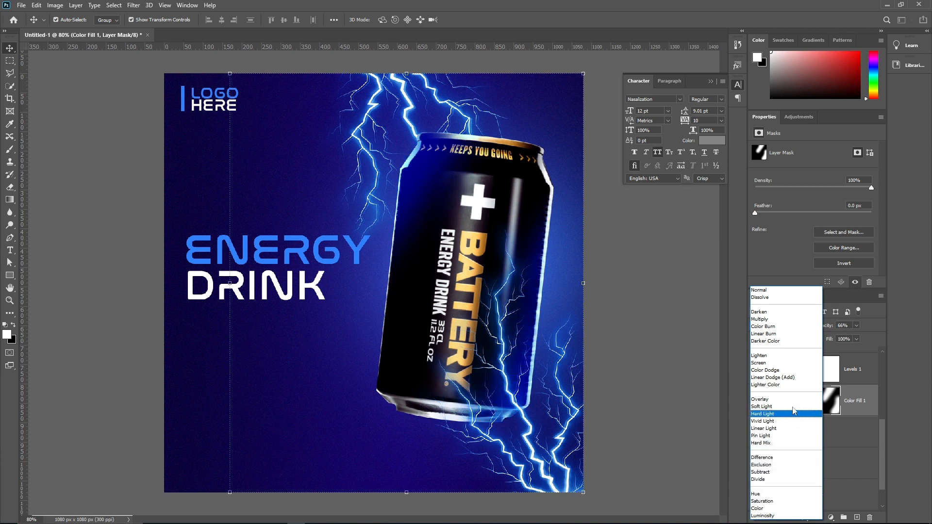
pyautogui.click(780, 378)
pyautogui.moveTo(828, 326); pyautogui.dragTo(822, 327)
pyautogui.click(660, 271)
# Rotate the can slightly further clockwise to 8.55° and apply the transformation
pyautogui.hotkey('ctrl', '0')
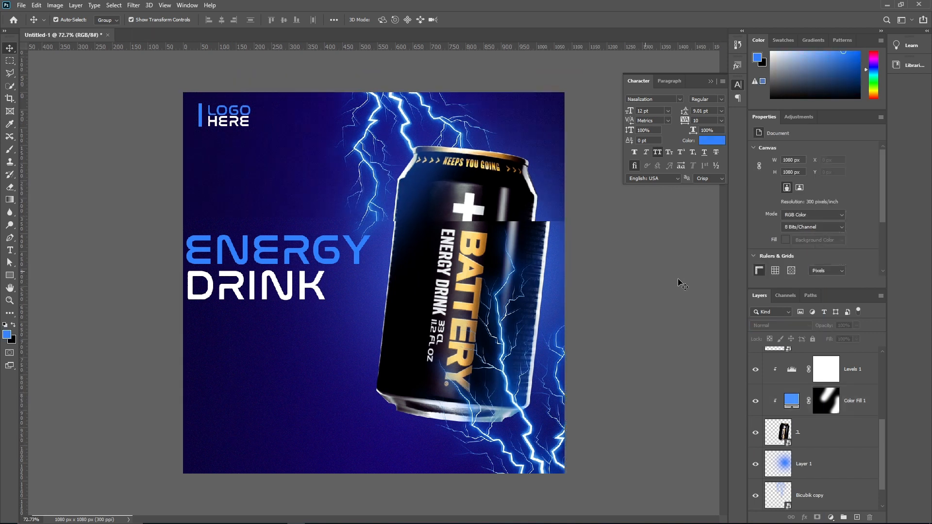
pyautogui.click(490, 232)
pyautogui.moveTo(458, 417); pyautogui.dragTo(451, 418)
pyautogui.click(470, 20)
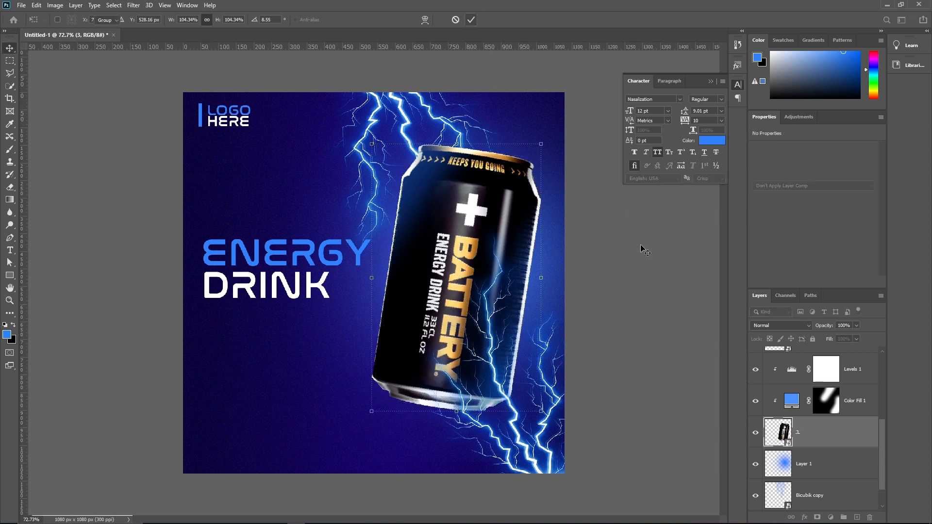
pyautogui.click(102, 253)
# Set up new text in Arial Italic with the colour white (ffffff)
pyautogui.click(10, 250)
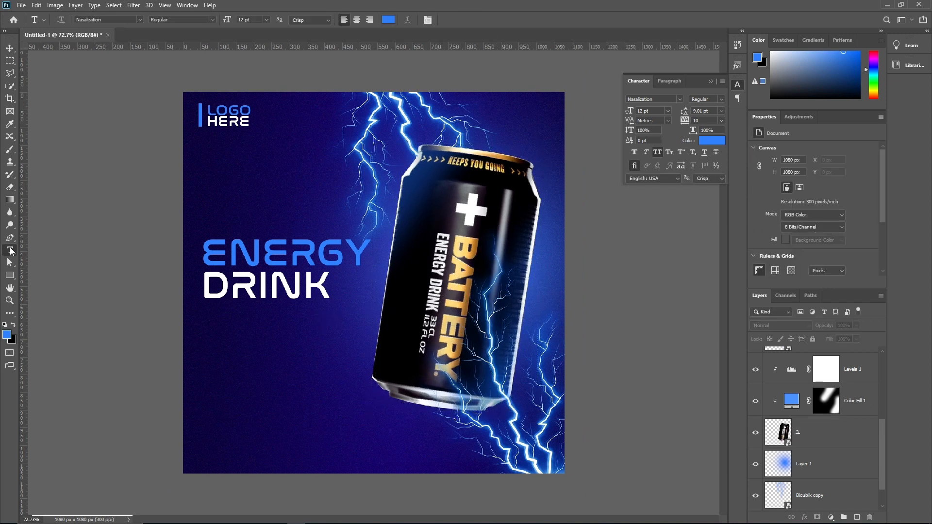
pyautogui.click(98, 19)
pyautogui.write('ar')
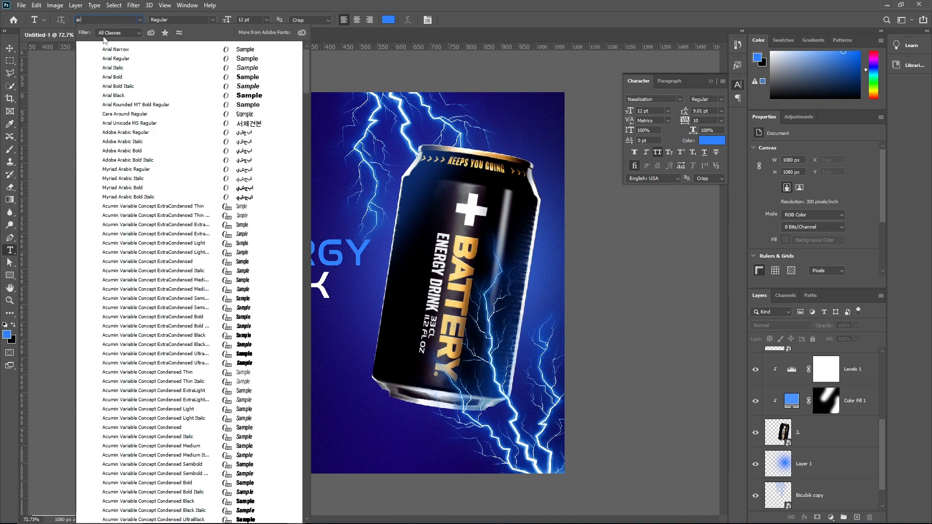
pyautogui.click(122, 67)
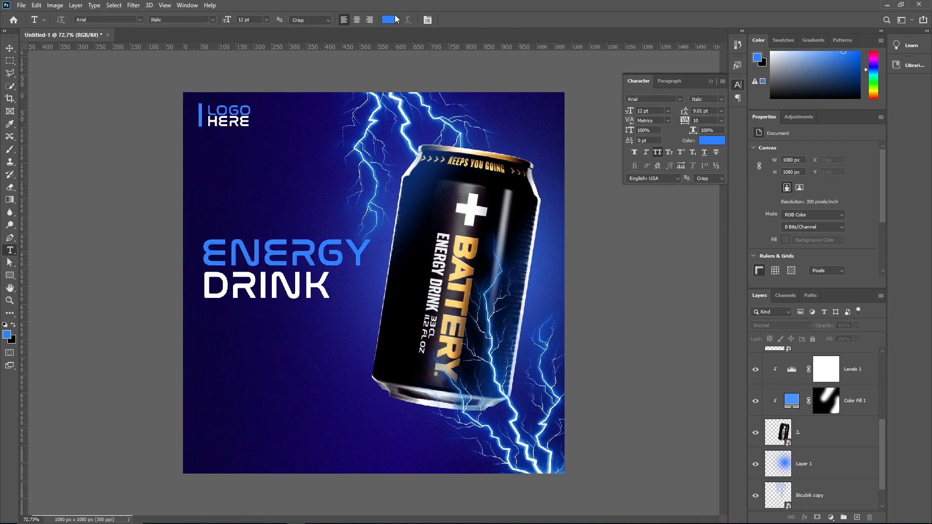
pyautogui.click(388, 19)
pyautogui.click(615, 343)
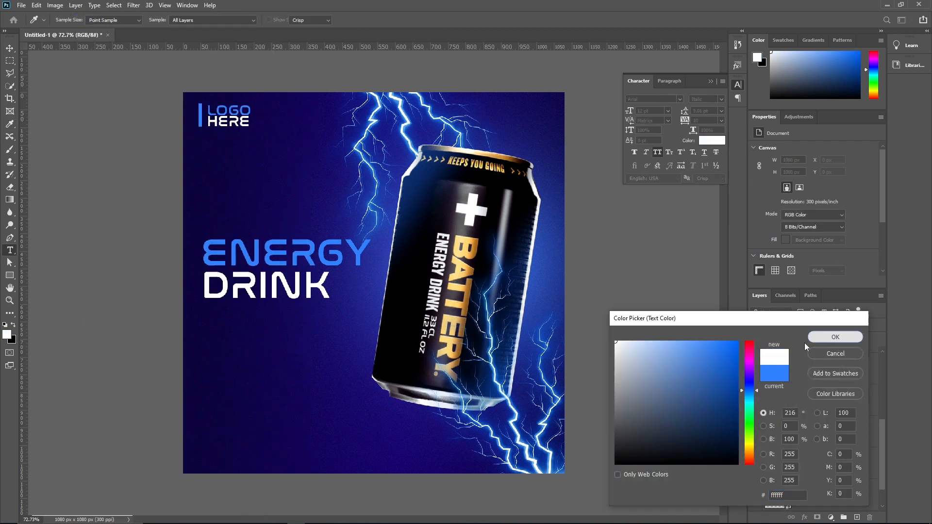
pyautogui.click(820, 337)
# Create a placeholder paragraph box about 451 × 113 px beneath DRINK and set its font size to 4 pt
pyautogui.moveTo(207, 328); pyautogui.dragTo(366, 369)
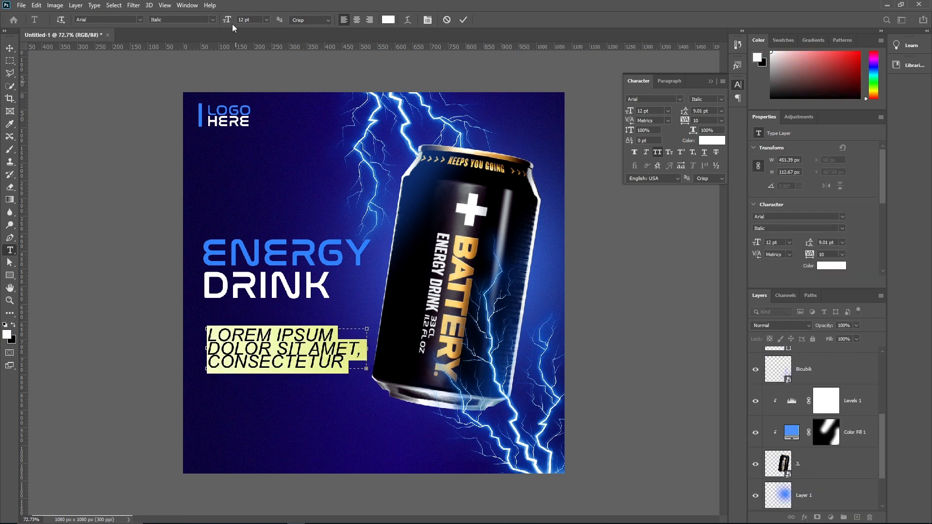
pyautogui.click(266, 19)
pyautogui.click(241, 19)
pyautogui.write('5')
pyautogui.press('Return')
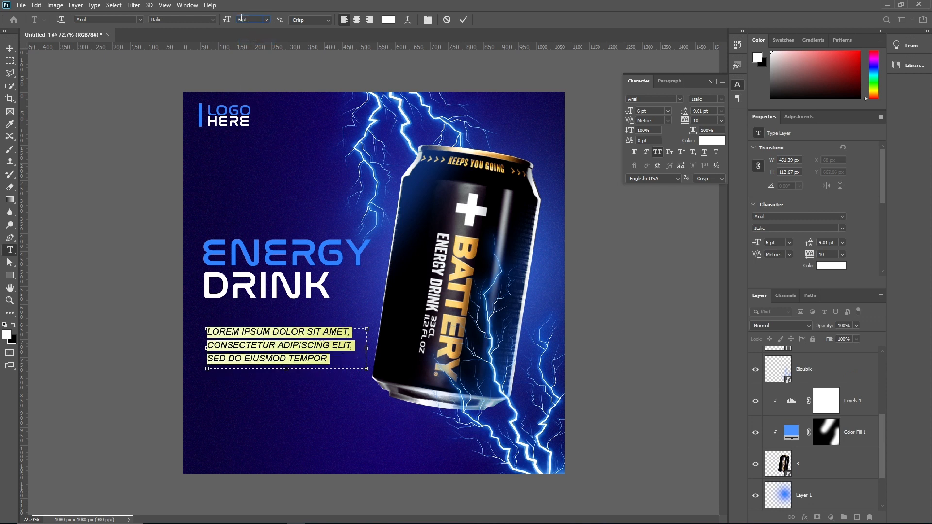
pyautogui.write('4')
pyautogui.press('Return')
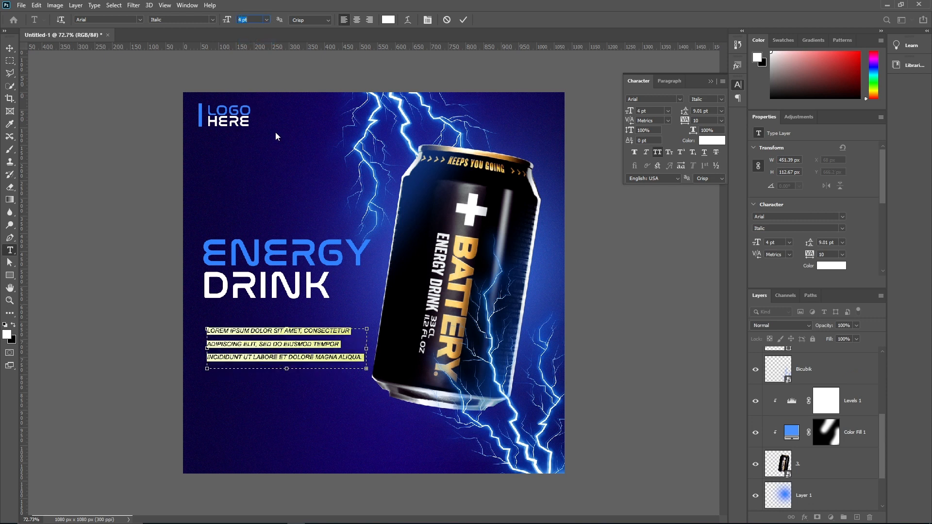
# Reduce the paragraph's leading to 4.01 pt and move it up in line with the headline's left edge
pyautogui.press('Down')
pyautogui.press('Down')
pyautogui.press('Down')
pyautogui.press('Down')
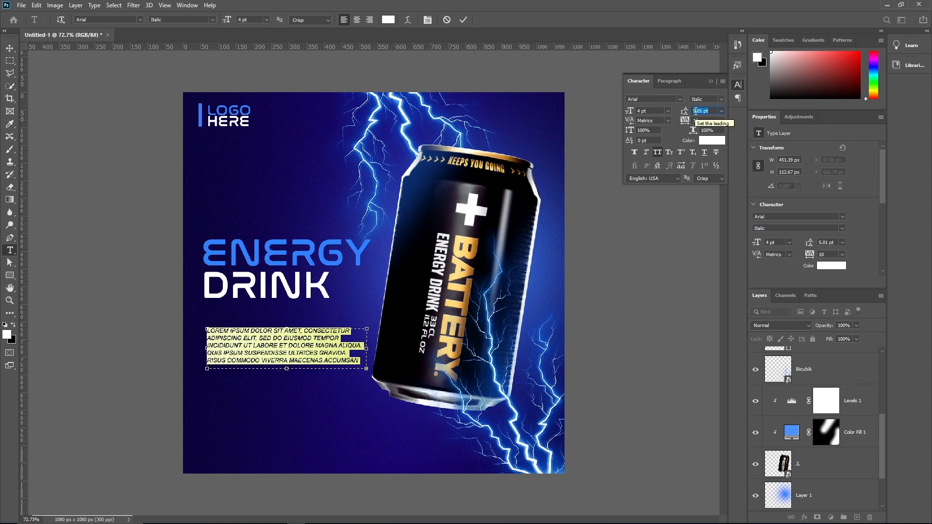
pyautogui.press('Down')
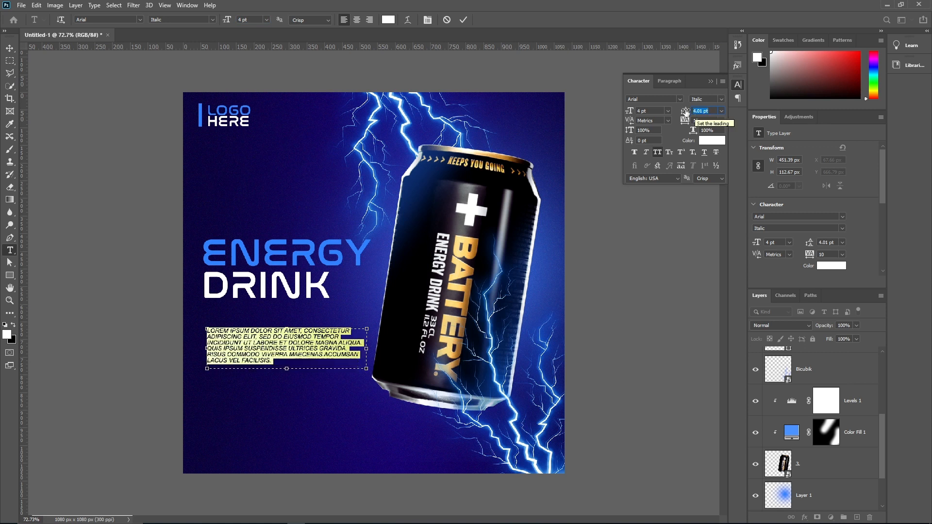
pyautogui.click(10, 48)
pyautogui.moveTo(284, 348); pyautogui.dragTo(280, 337)
# Draw a thin blue rectangle about 294 × 7 px between DRINK and the paragraph
pyautogui.click(9, 277)
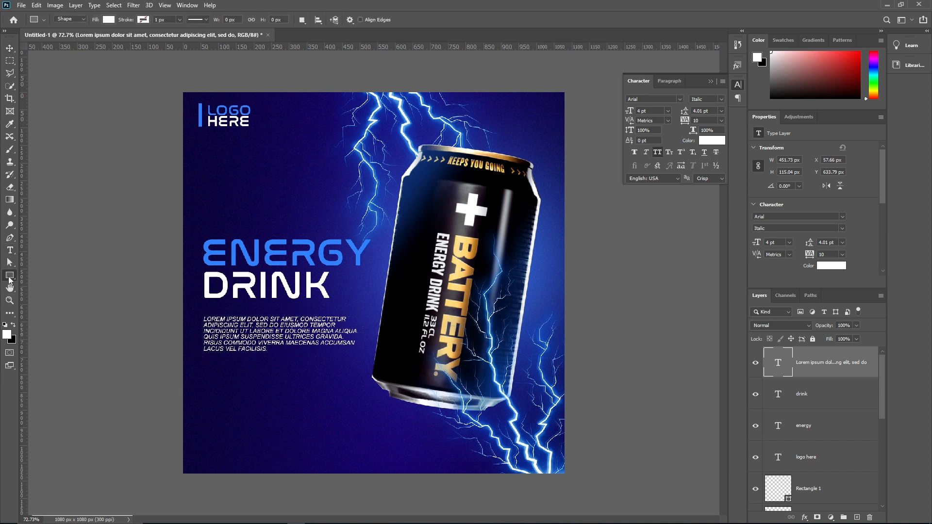
pyautogui.click(110, 20)
pyautogui.click(66, 63)
pyautogui.click(110, 20)
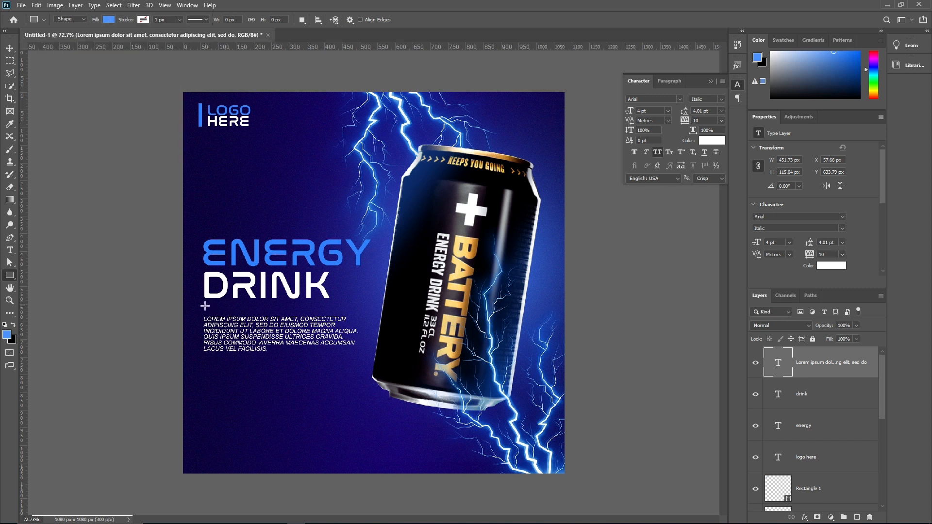
pyautogui.moveTo(205, 307); pyautogui.dragTo(309, 307)
pyautogui.press('v')
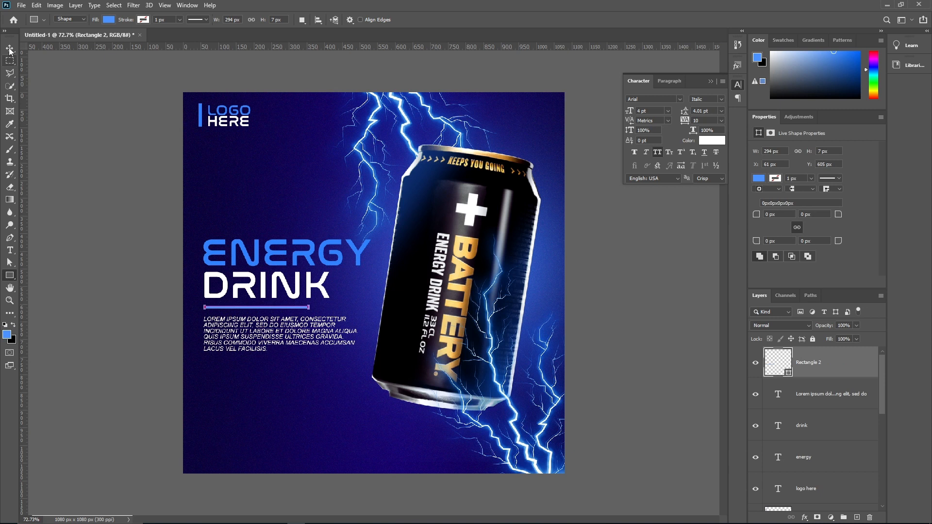
# Move the paragraph text slightly up, closer to the blue line
pyautogui.click(255, 337)
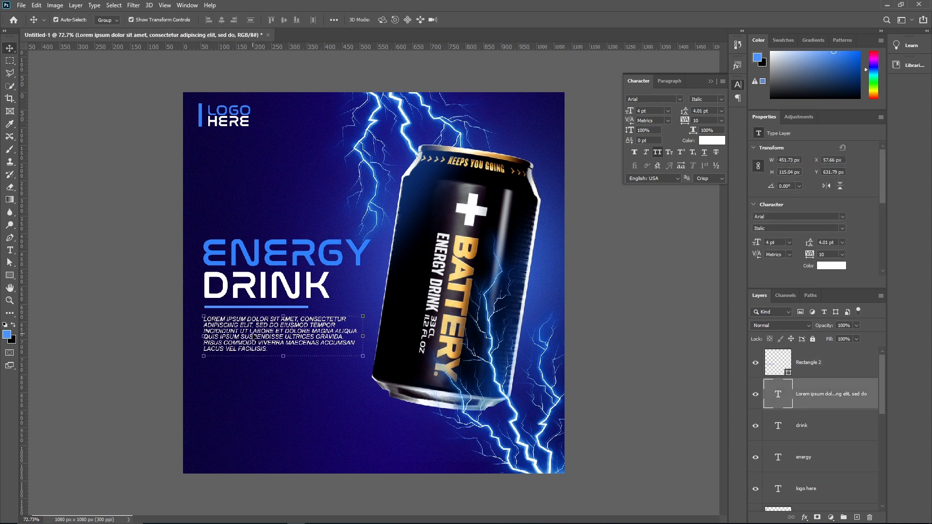
pyautogui.moveTo(254, 336); pyautogui.dragTo(255, 334)
pyautogui.click(258, 374)
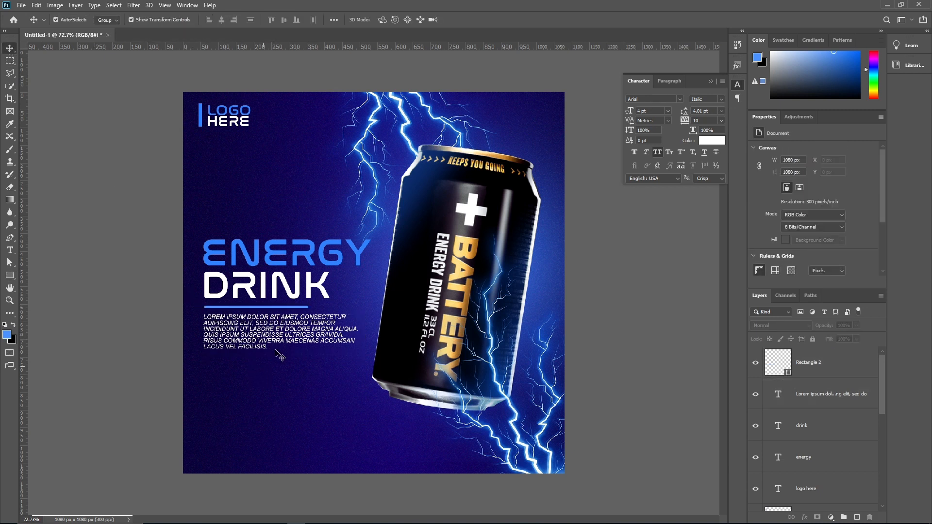
# Add a black drop shadow to the ENERGY text with angle 124°, distance 8 px and size 8 px
pyautogui.click(308, 253)
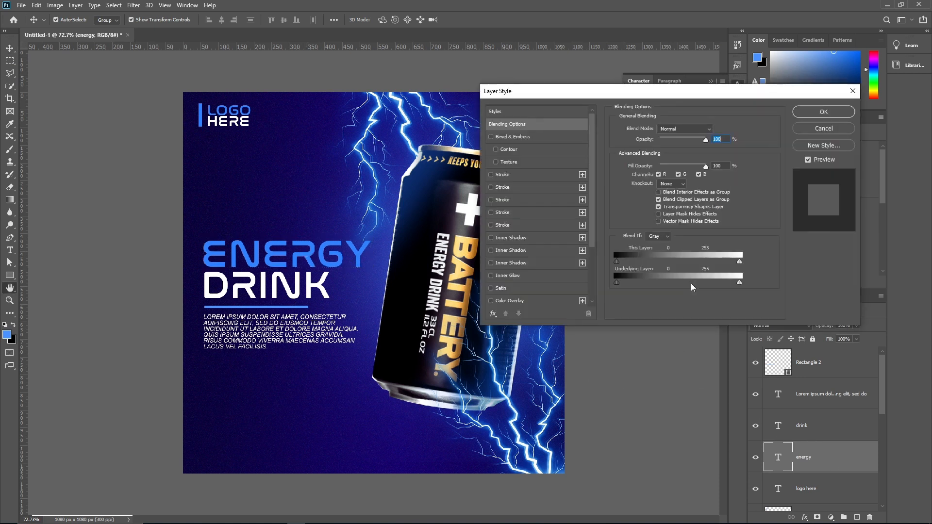
pyautogui.scroll(-6, 540, 261)
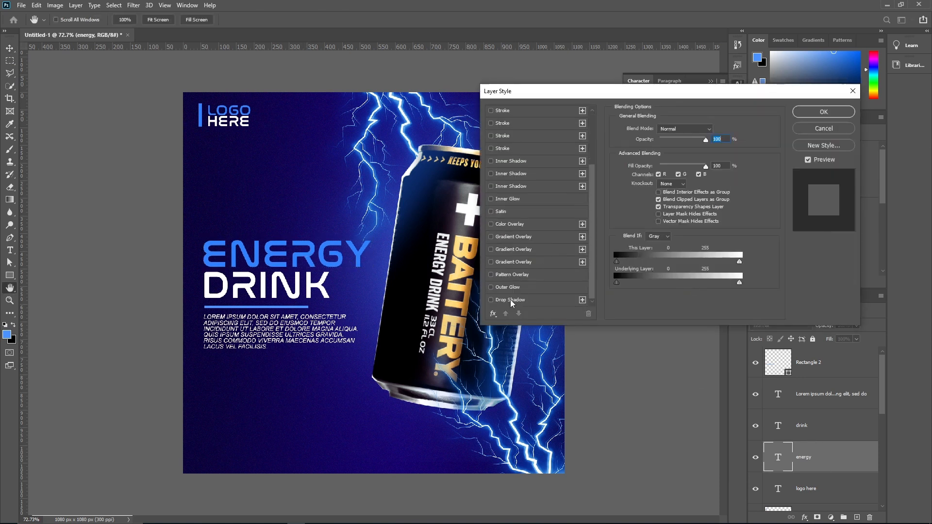
pyautogui.click(512, 301)
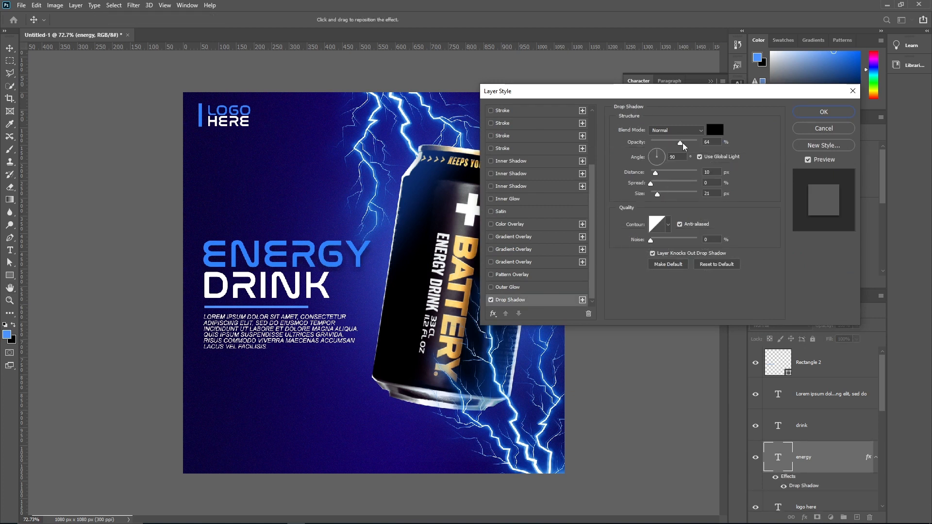
pyautogui.moveTo(685, 145); pyautogui.dragTo(647, 146)
pyautogui.moveTo(657, 194); pyautogui.dragTo(653, 195)
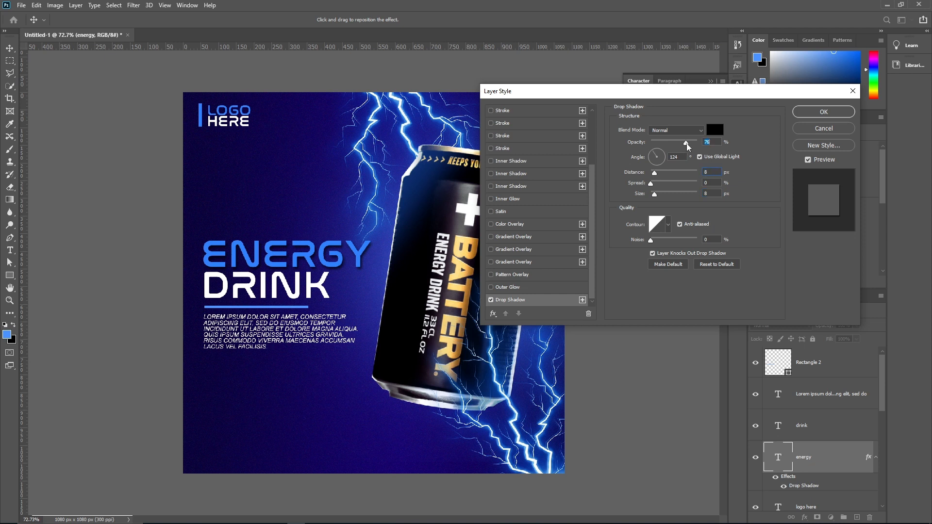
pyautogui.click(825, 113)
# Copy ENERGY's drop shadow effect onto the DRINK text layer
pyautogui.moveTo(804, 485); pyautogui.dragTo(825, 420)
pyautogui.scroll(-2, 825, 420)
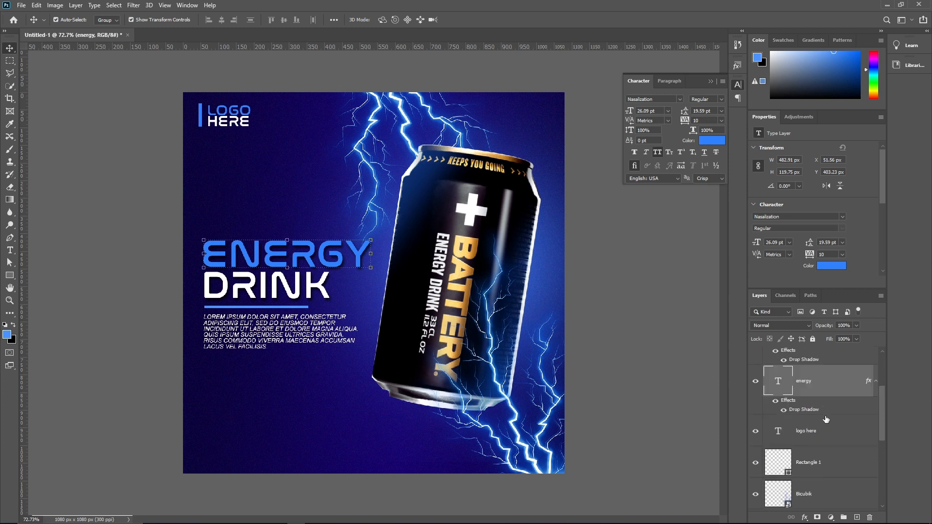
pyautogui.scroll(3, 824, 400)
pyautogui.click(825, 396)
# Add a linear blue gradient overlay to the ENERGY text at -90° angle, 100% opacity and 150% scale
pyautogui.click(831, 444)
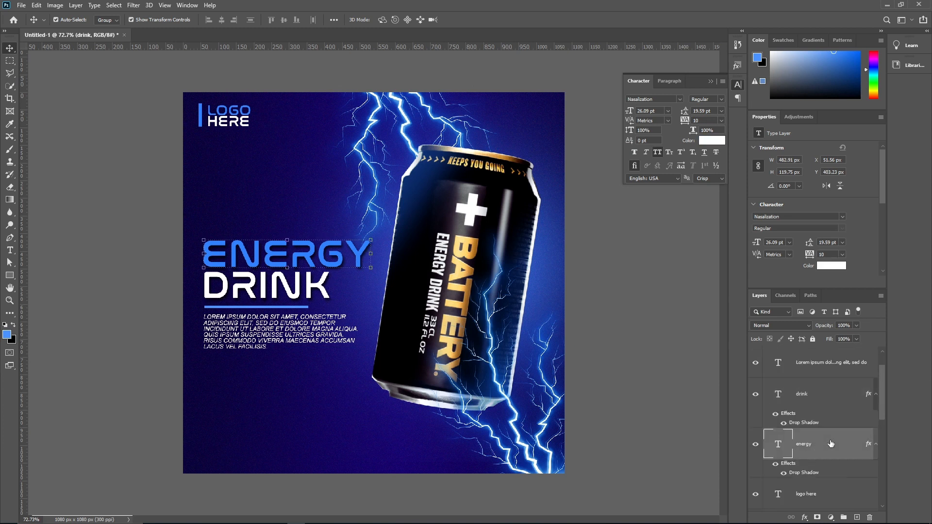
pyautogui.doubleClick(829, 443)
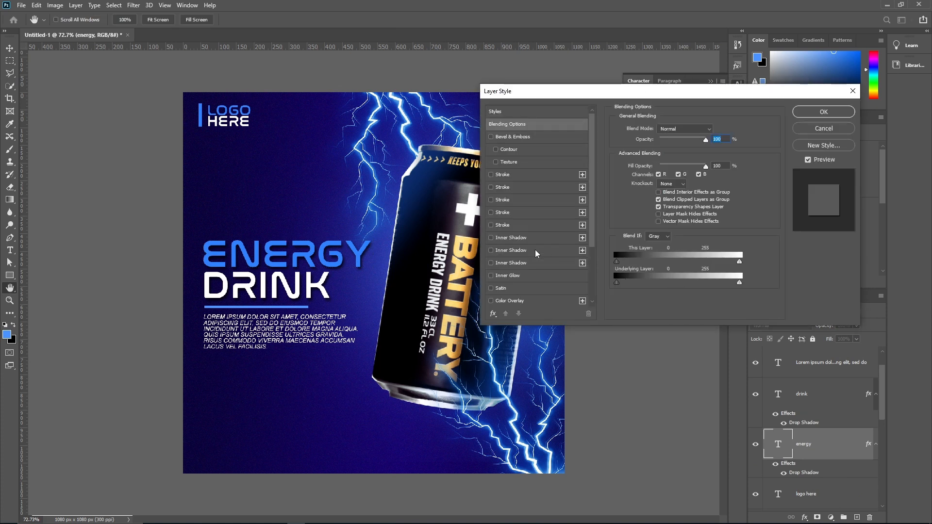
pyautogui.scroll(-2, 535, 253)
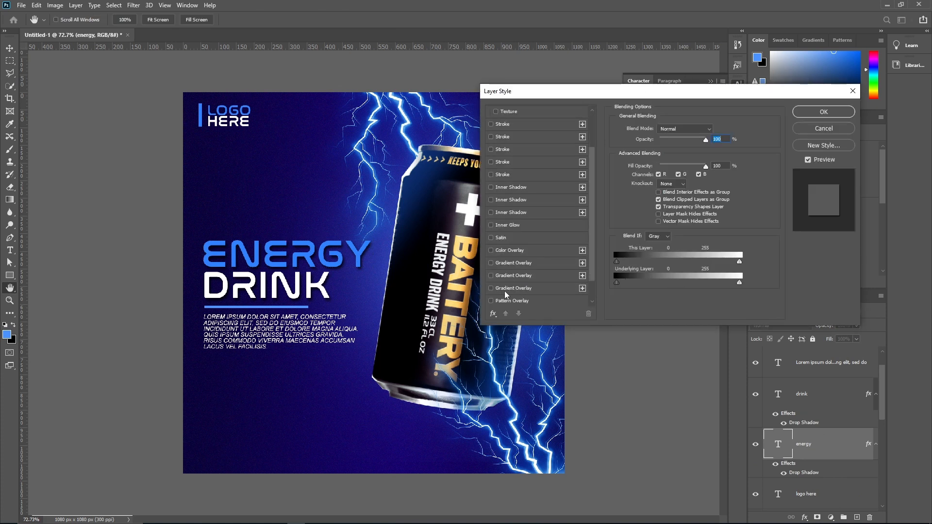
pyautogui.click(504, 290)
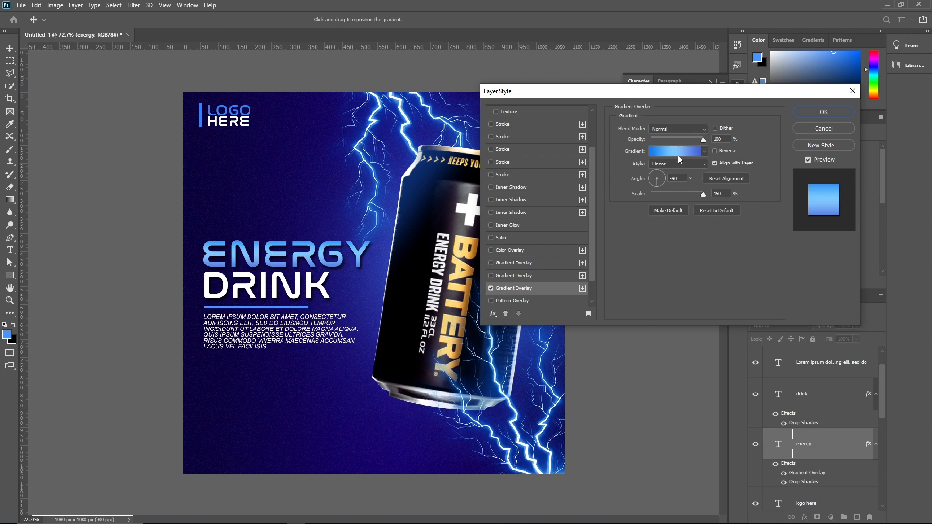
# Change the first color stop of ENERGY's gradient overlay to the darker blue #0f5db0 and apply the layer style
pyautogui.click(678, 154)
pyautogui.click(421, 284)
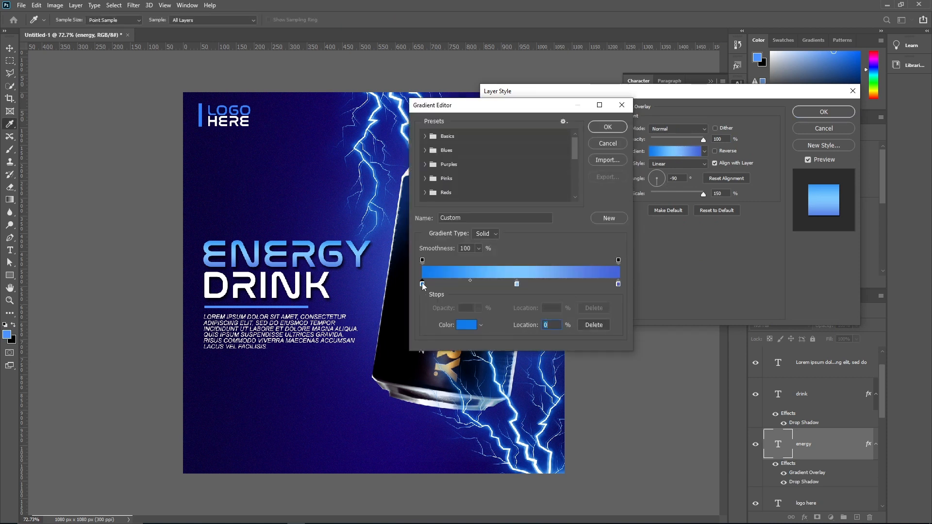
pyautogui.click(468, 326)
pyautogui.moveTo(729, 355)
pyautogui.mouseDown()
pyautogui.moveTo(739, 367)
pyautogui.moveTo(728, 379)
pyautogui.mouseUp()
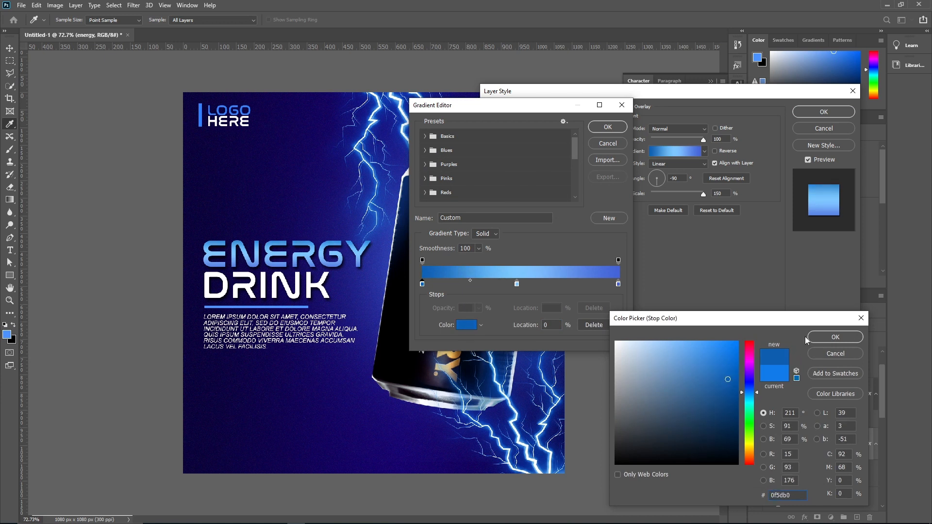
pyautogui.click(835, 336)
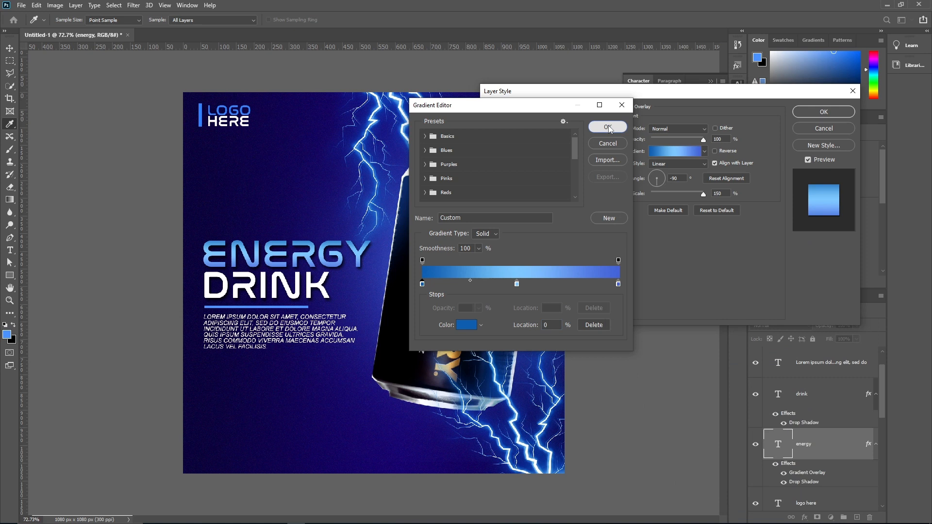
pyautogui.click(607, 126)
pyautogui.click(823, 112)
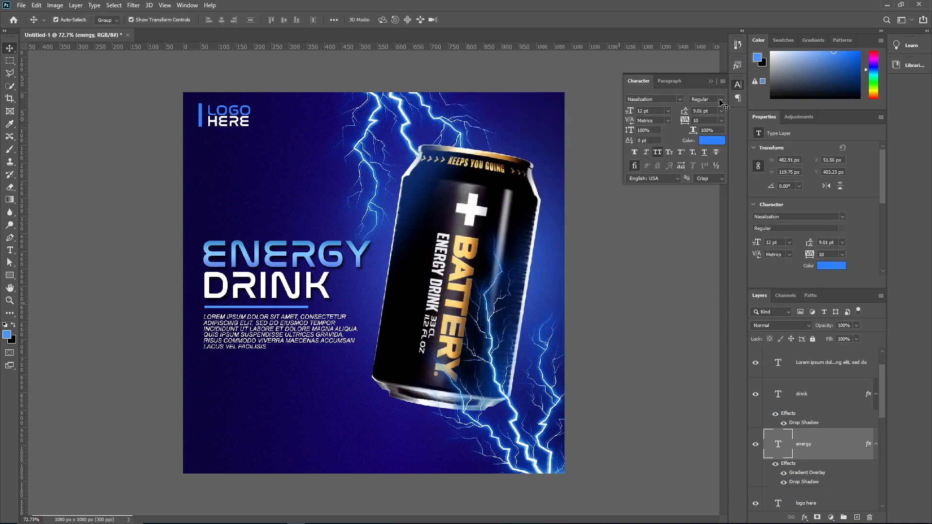
pyautogui.click(689, 210)
# Merge all layers into the background and duplicate the merged layer
pyautogui.scroll(-1, 858, 399)
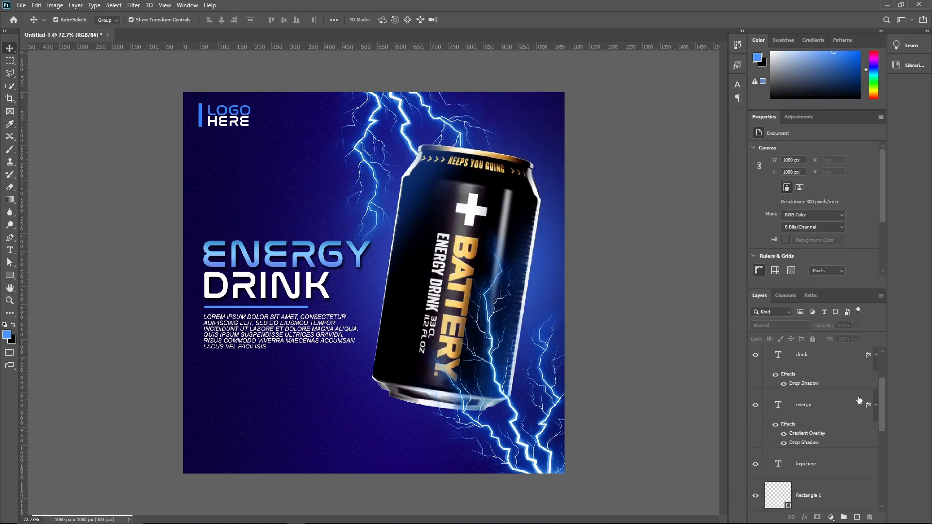
pyautogui.scroll(2, 853, 388)
pyautogui.click(835, 370)
pyautogui.scroll(-5, 835, 370)
pyautogui.scroll(-3, 835, 370)
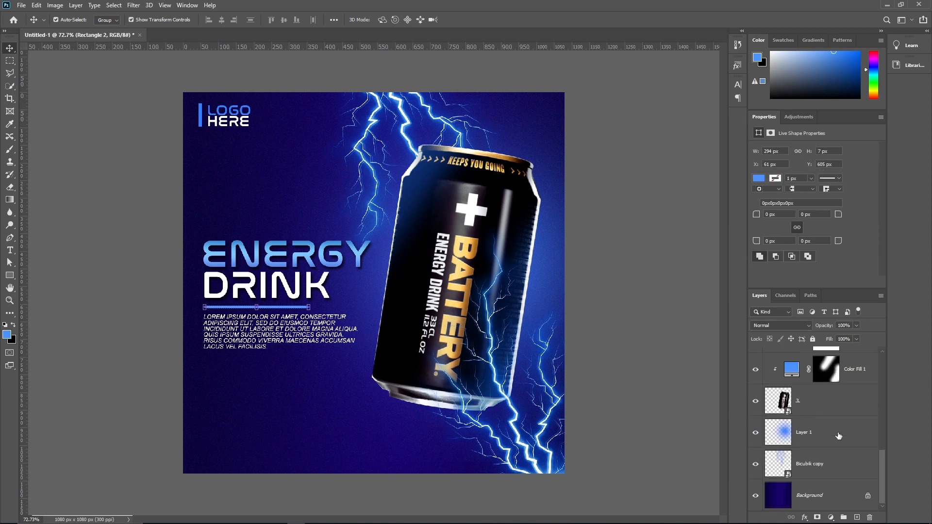
pyautogui.keyDown('shift'); pyautogui.click(836, 489); pyautogui.keyUp('shift')
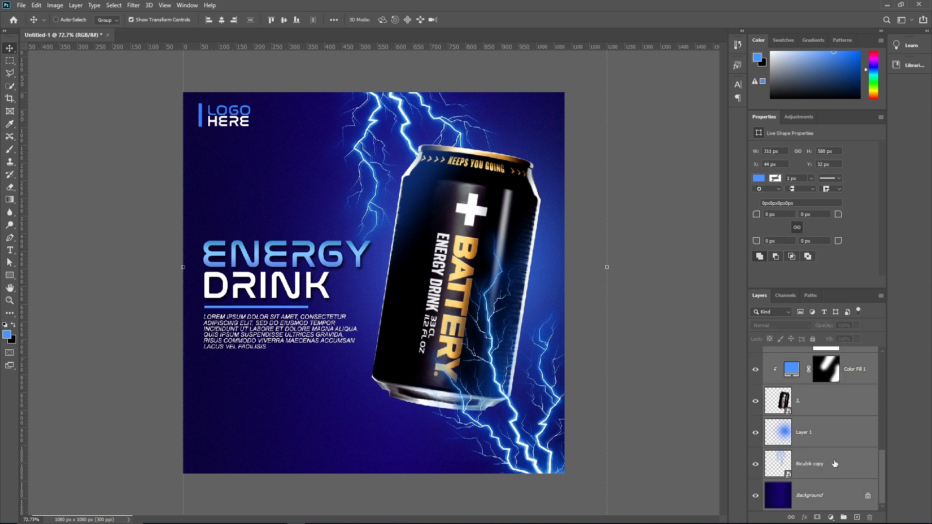
pyautogui.hotkey('ctrl', 'e')
pyautogui.moveTo(832, 365); pyautogui.dragTo(856, 517)
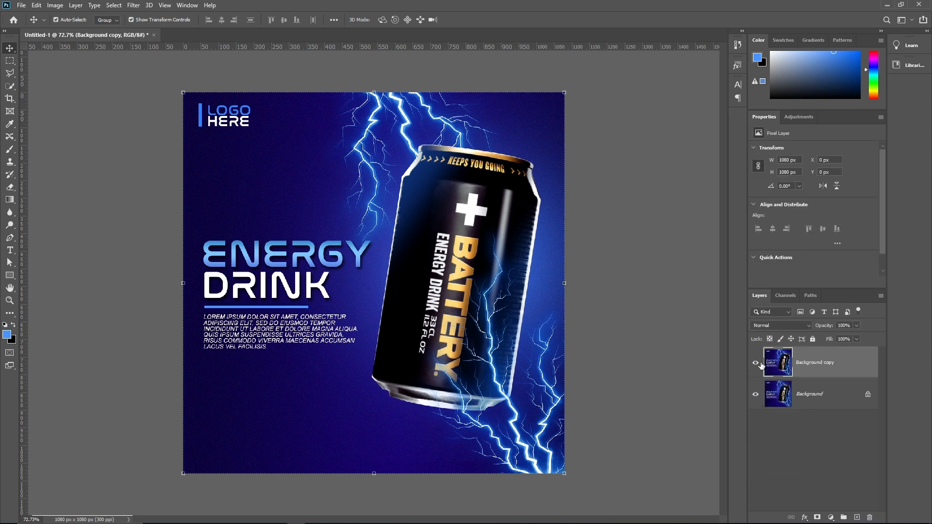
# Open the Camera Raw filter on the duplicate layer and set the split toning highlights to hue 216 and saturation 67
pyautogui.click(134, 6)
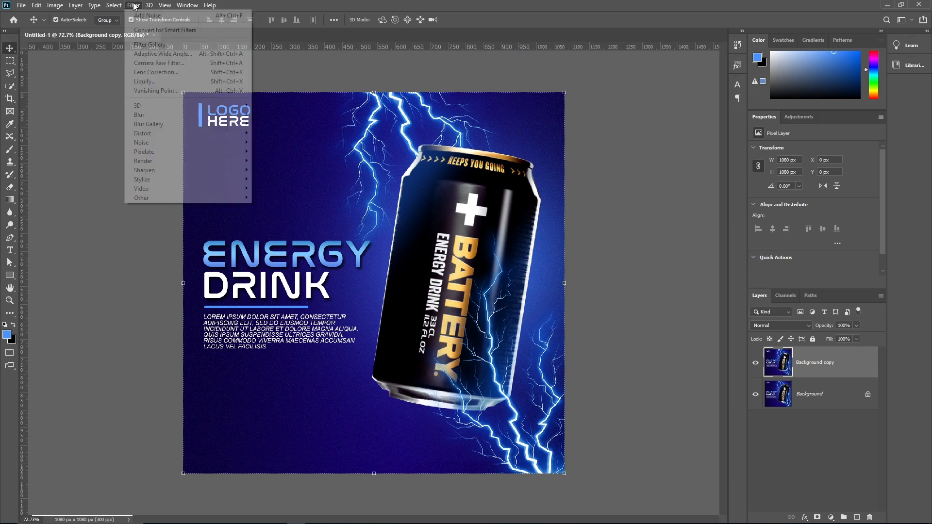
pyautogui.click(161, 63)
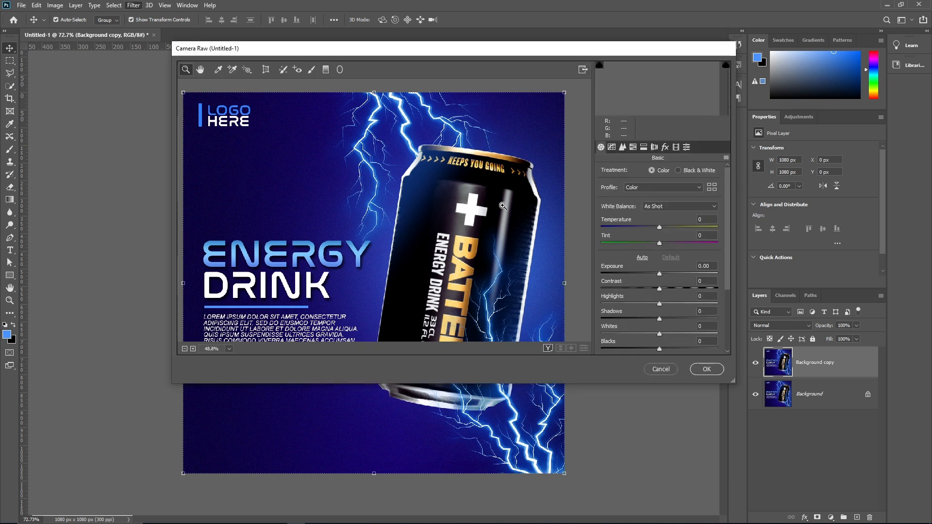
pyautogui.click(664, 147)
pyautogui.click(676, 147)
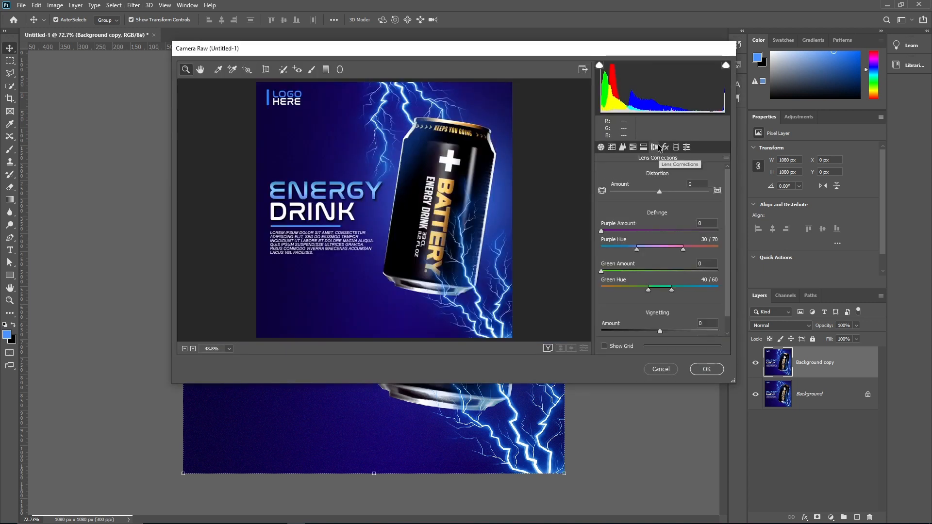
pyautogui.click(686, 147)
pyautogui.click(654, 147)
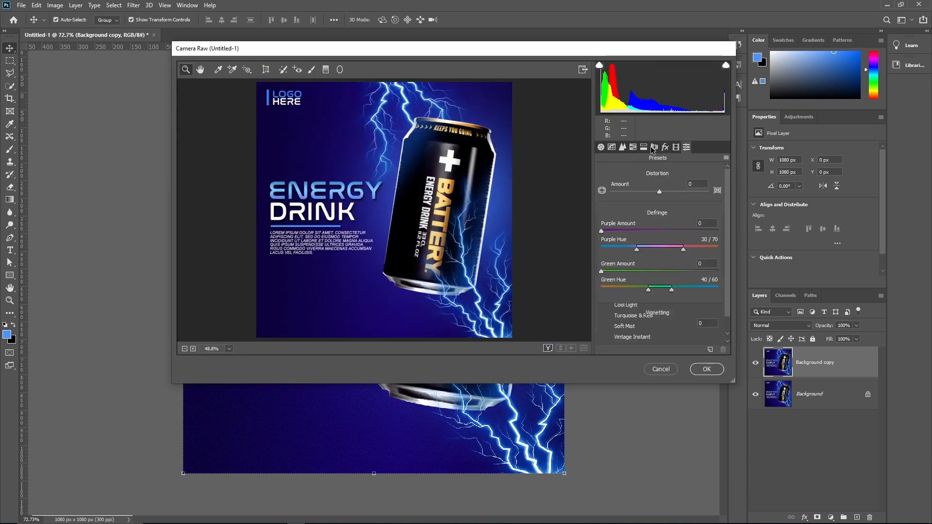
pyautogui.click(643, 147)
pyautogui.click(633, 147)
pyautogui.click(643, 147)
pyautogui.moveTo(613, 185); pyautogui.dragTo(656, 186)
pyautogui.moveTo(604, 202); pyautogui.dragTo(674, 189)
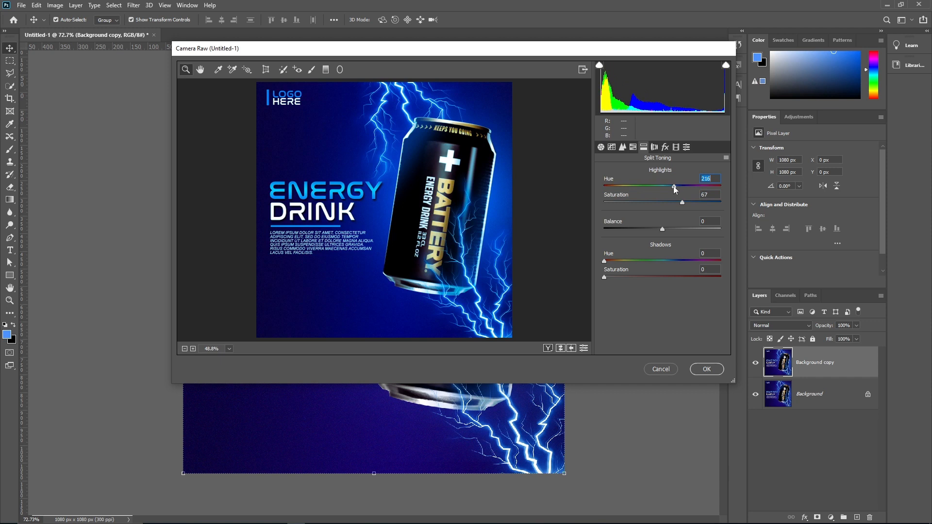
# Sharpen the image with amount 18, a larger radius and detail 35, and set color noise reduction to 5
pyautogui.click(623, 147)
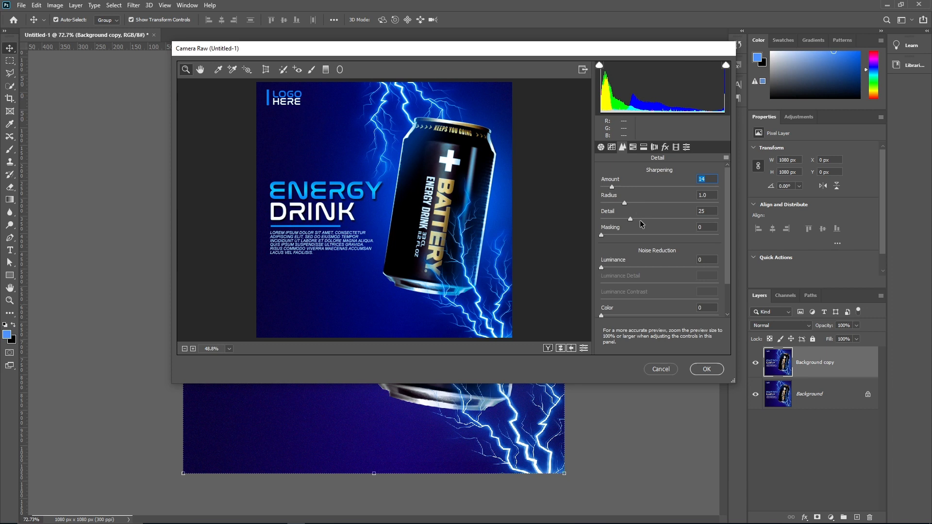
pyautogui.click(700, 210)
pyautogui.moveTo(705, 178); pyautogui.dragTo(698, 179)
pyautogui.write('18')
pyautogui.scroll(-1, 664, 231)
pyautogui.click(604, 275)
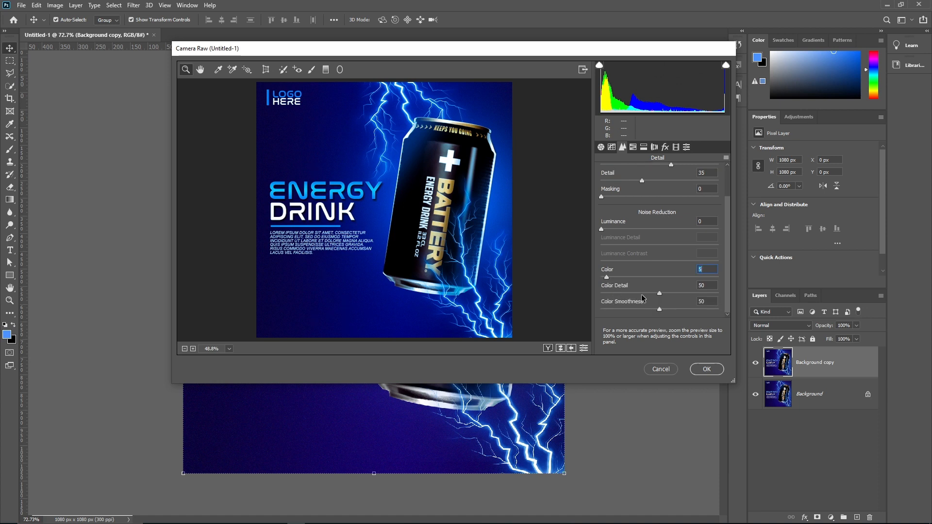
pyautogui.click(660, 293)
# Set the temperature to -4, fine-tune the basic tone, apply the Camera Raw filter and compare the result with the unfiltered background
pyautogui.click(600, 147)
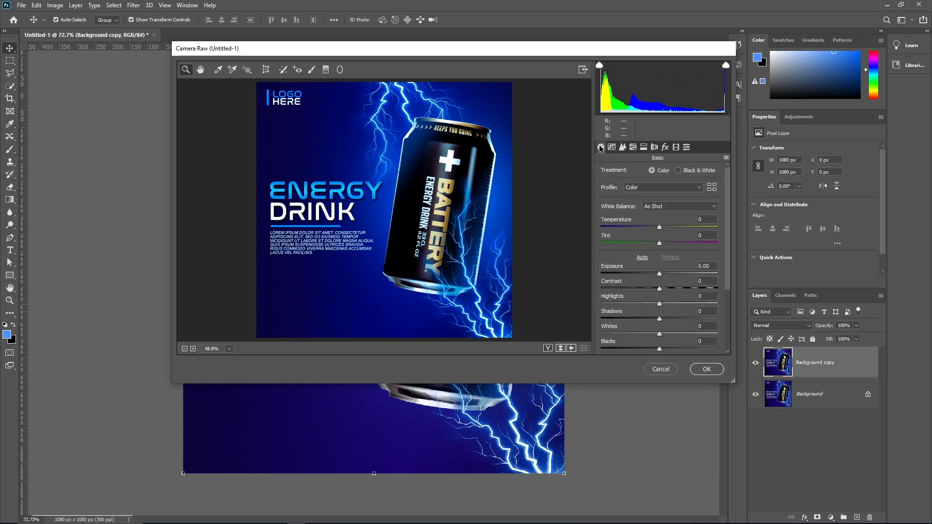
pyautogui.moveTo(659, 228); pyautogui.dragTo(656, 227)
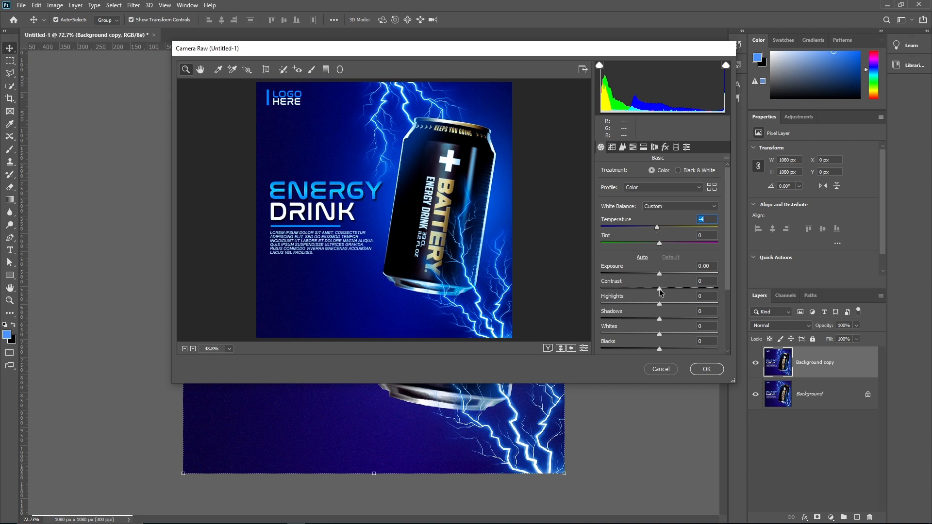
pyautogui.moveTo(660, 291); pyautogui.dragTo(649, 320)
pyautogui.click(707, 369)
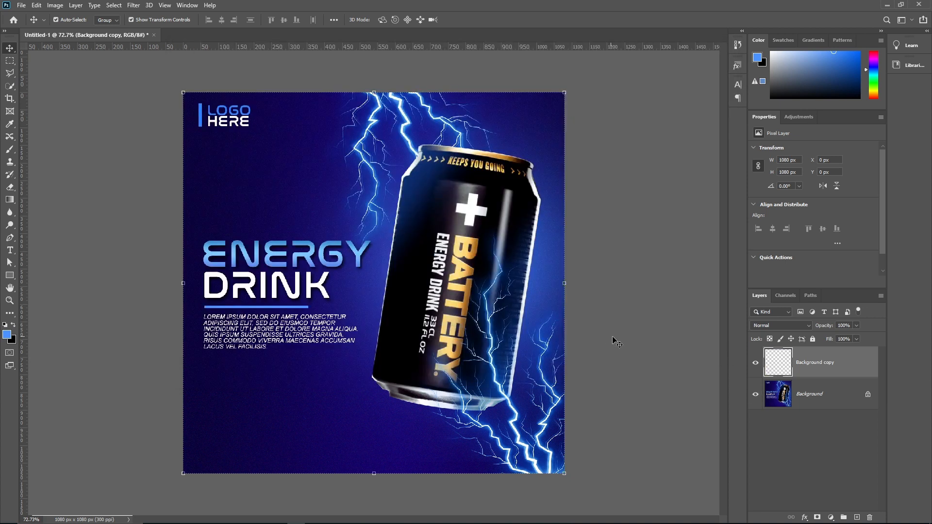
pyautogui.click(755, 363)
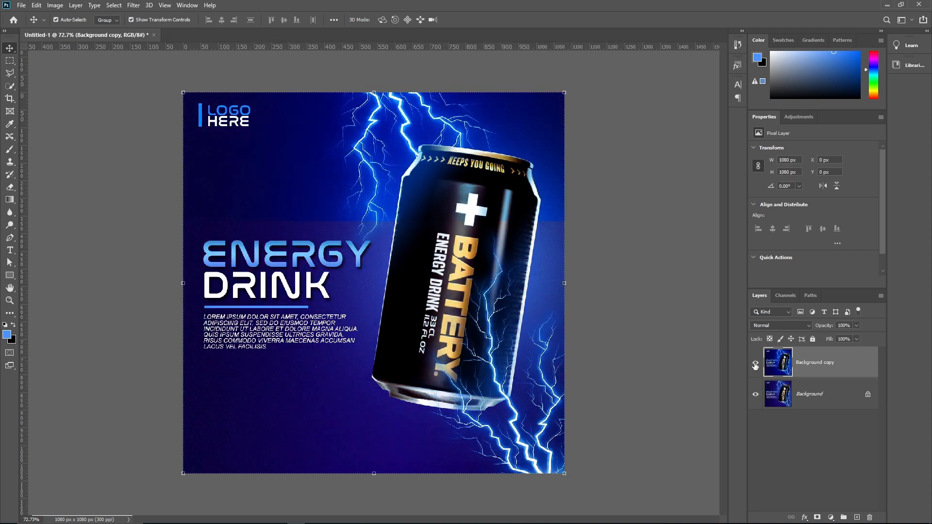
pyautogui.click(755, 363)
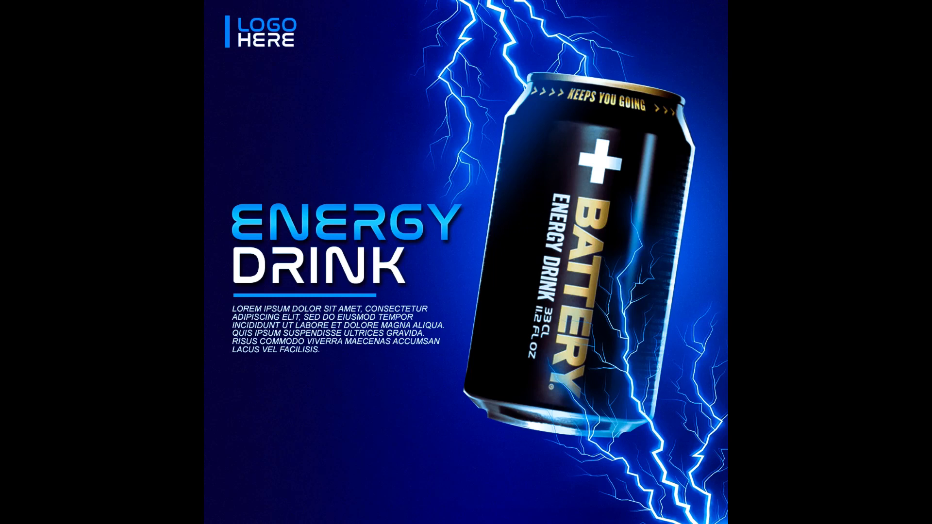